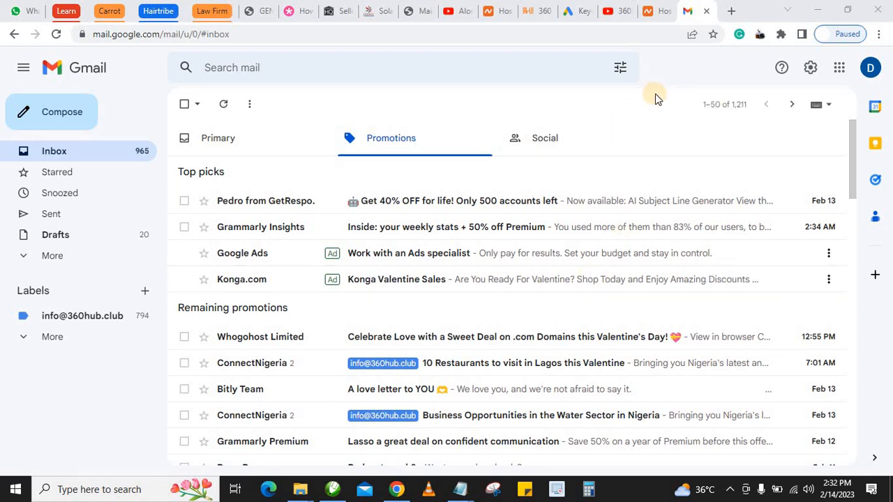
Step: Open Google Forms from the Google apps list and create a new form from the Contact Information template
{"action": "left_click", "coordinate": [838, 68]}
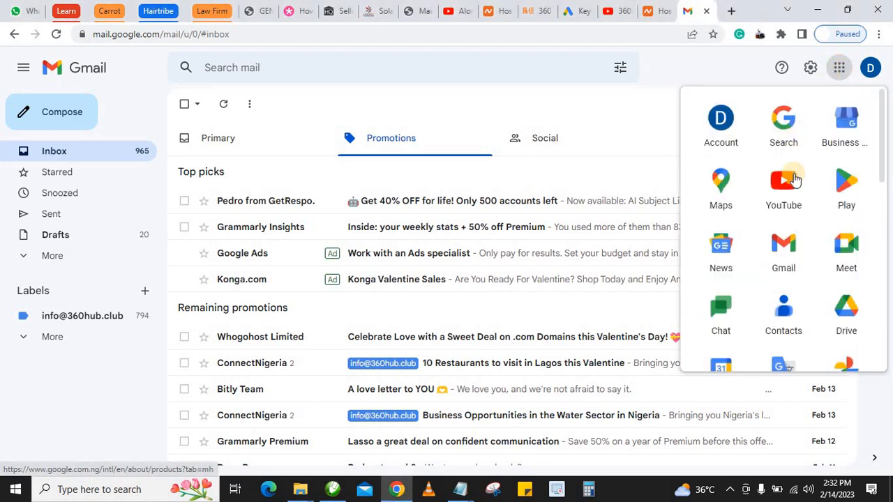
{"action": "scroll", "coordinate": [791, 206], "scroll_direction": "down", "scroll_amount": 5}
{"action": "scroll", "coordinate": [792, 206], "scroll_direction": "down", "scroll_amount": 3}
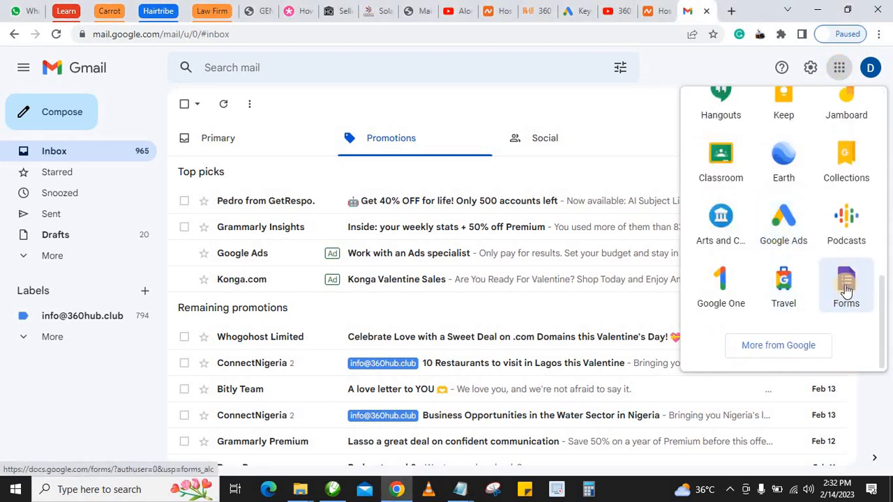
{"action": "left_click", "coordinate": [846, 286]}
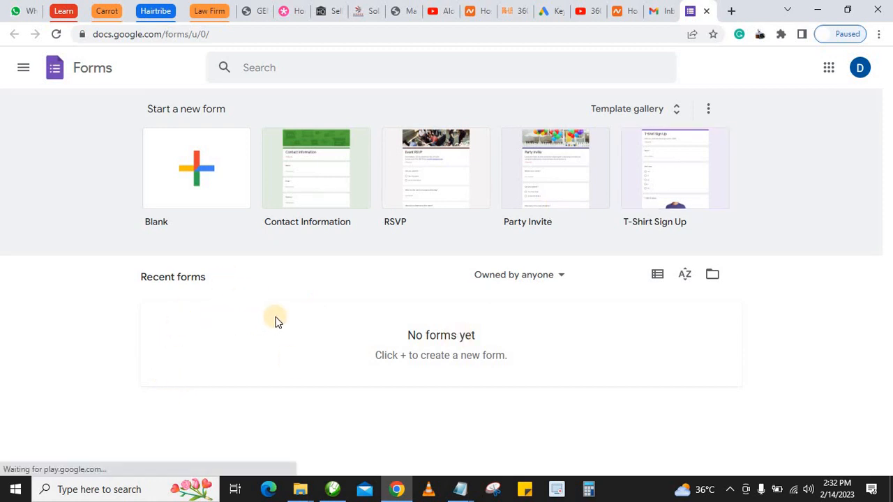
{"action": "left_click", "coordinate": [309, 169]}
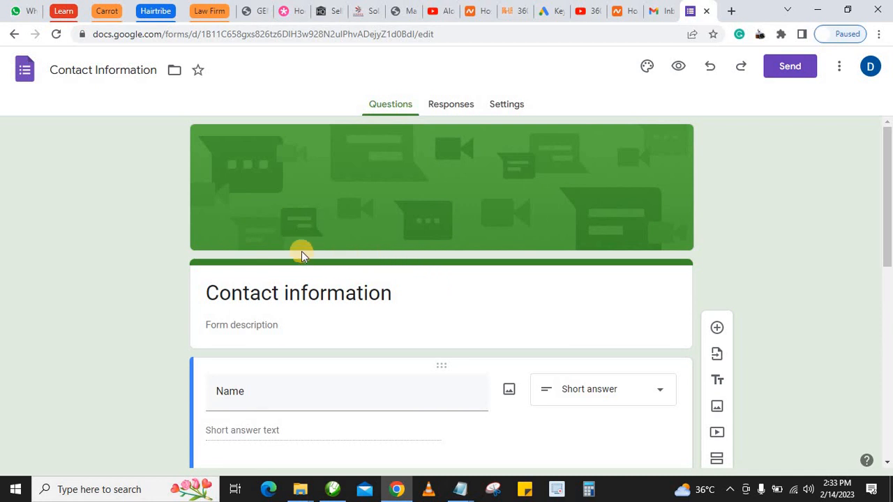
Step: Change the form's heading to "Registration", correcting its spelling
{"action": "scroll", "coordinate": [287, 328], "scroll_direction": "down", "scroll_amount": 1}
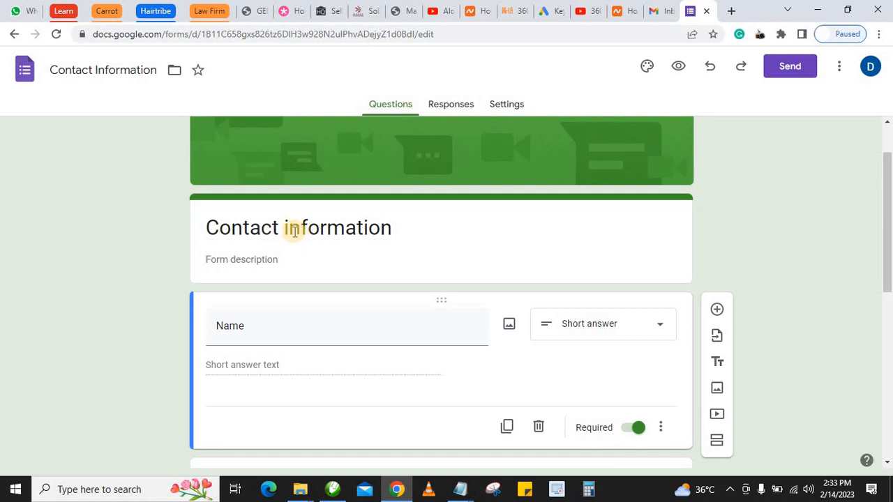
{"action": "triple_click", "coordinate": [270, 225]}
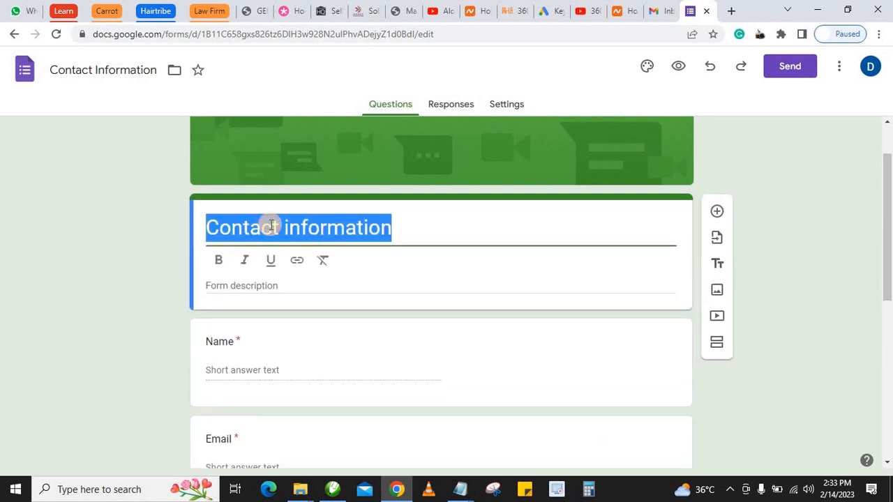
{"action": "type", "text": "Re"}
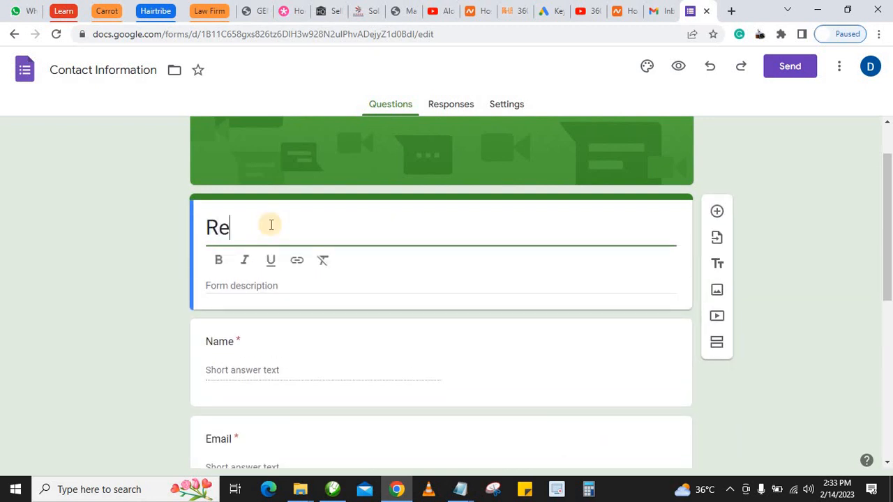
{"action": "type", "text": "gistration"}
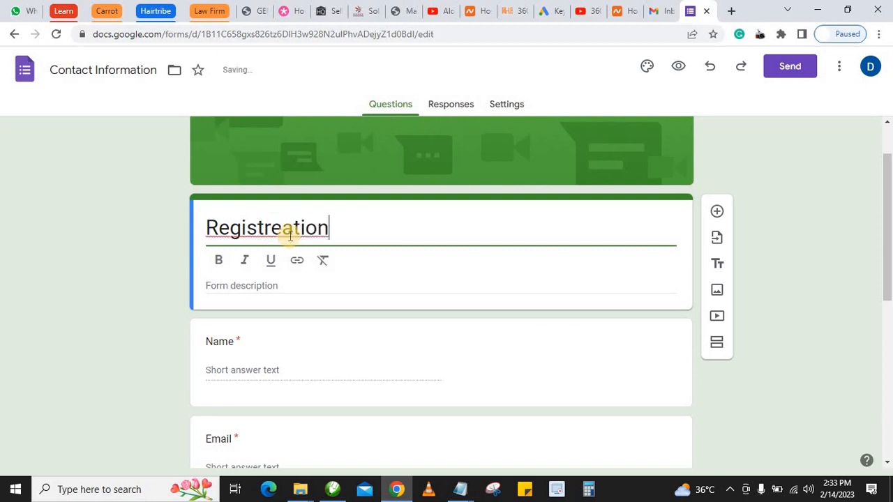
{"action": "right_click", "coordinate": [278, 234]}
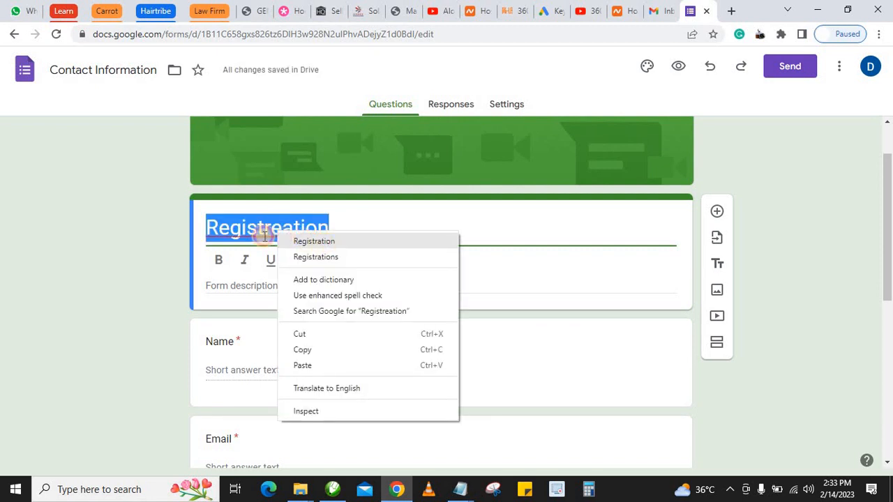
{"action": "left_click", "coordinate": [323, 241]}
Step: Enter "Kindly fill out the form to register" as the form description beneath the heading
{"action": "left_click", "coordinate": [255, 286]}
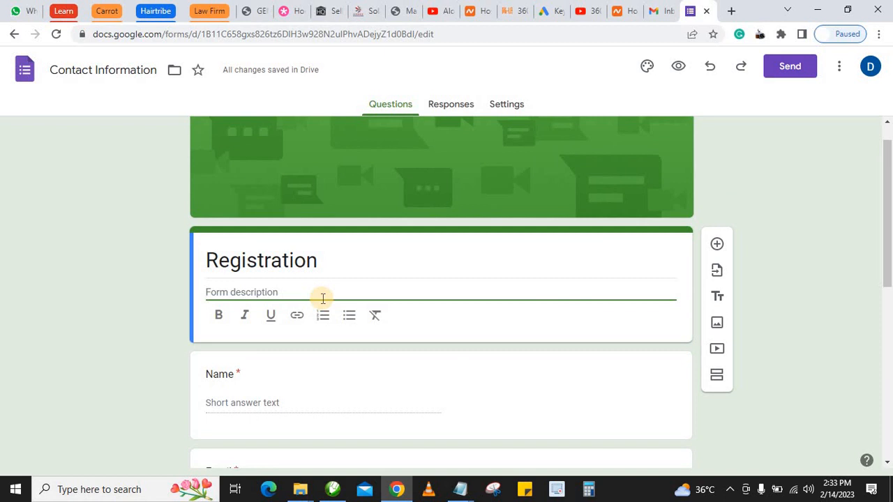
{"action": "type", "text": "Kindly fill out the for"}
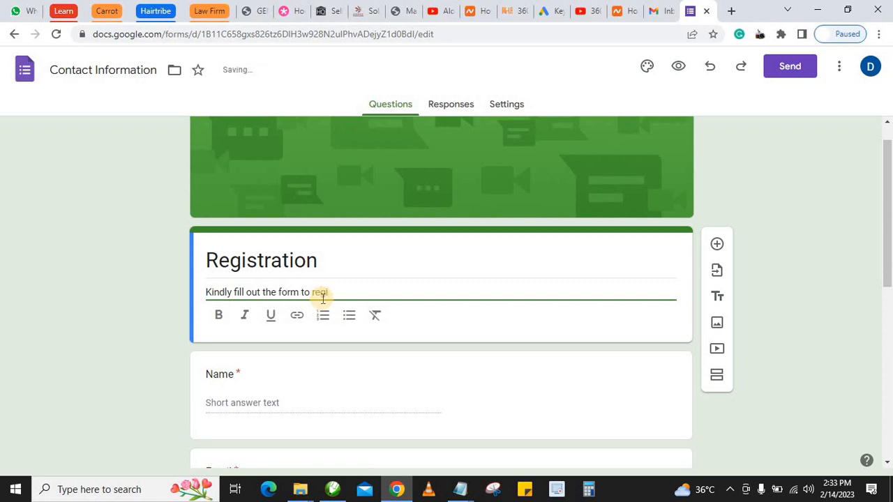
{"action": "type", "text": "m to register"}
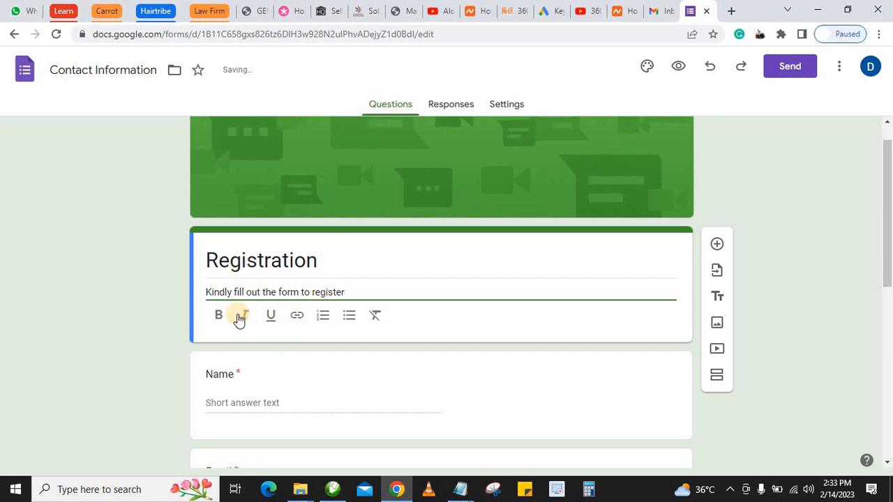
Step: Rename the Address question to "Location"
{"action": "scroll", "coordinate": [253, 366], "scroll_direction": "down", "scroll_amount": 2}
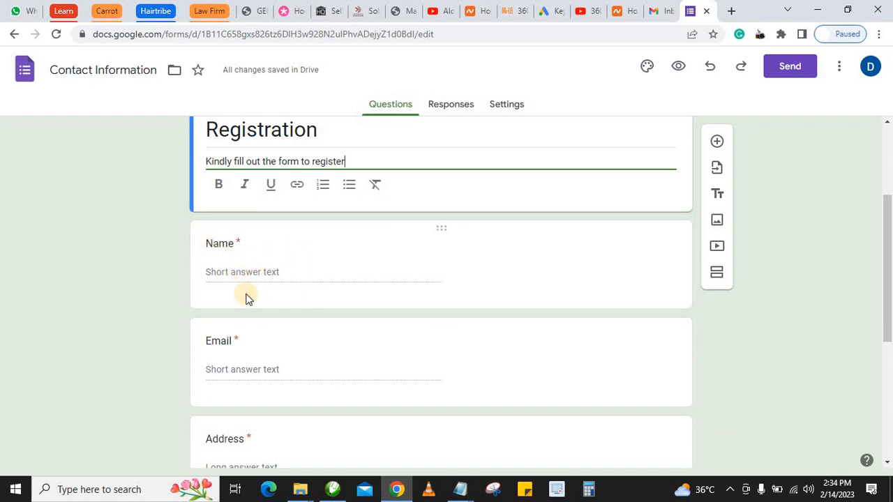
{"action": "scroll", "coordinate": [224, 256], "scroll_direction": "down", "scroll_amount": 1}
{"action": "scroll", "coordinate": [223, 256], "scroll_direction": "down", "scroll_amount": 1}
{"action": "scroll", "coordinate": [223, 259], "scroll_direction": "down", "scroll_amount": 2}
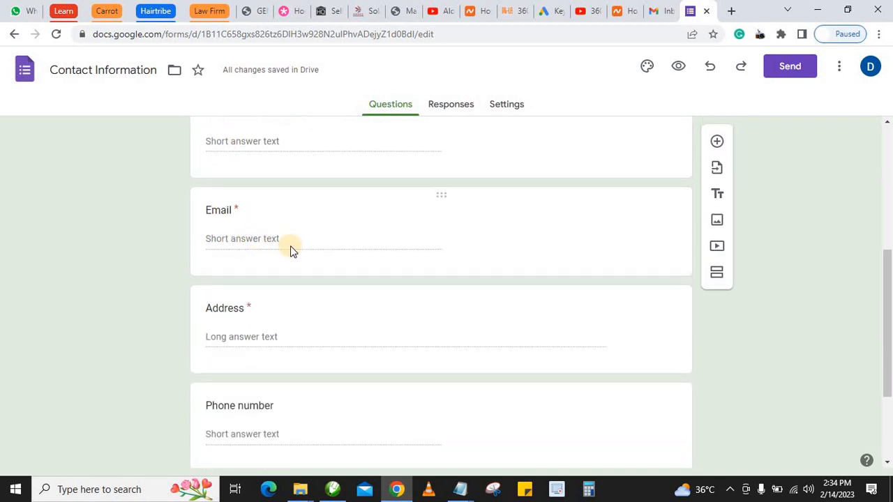
{"action": "scroll", "coordinate": [281, 251], "scroll_direction": "down", "scroll_amount": 4}
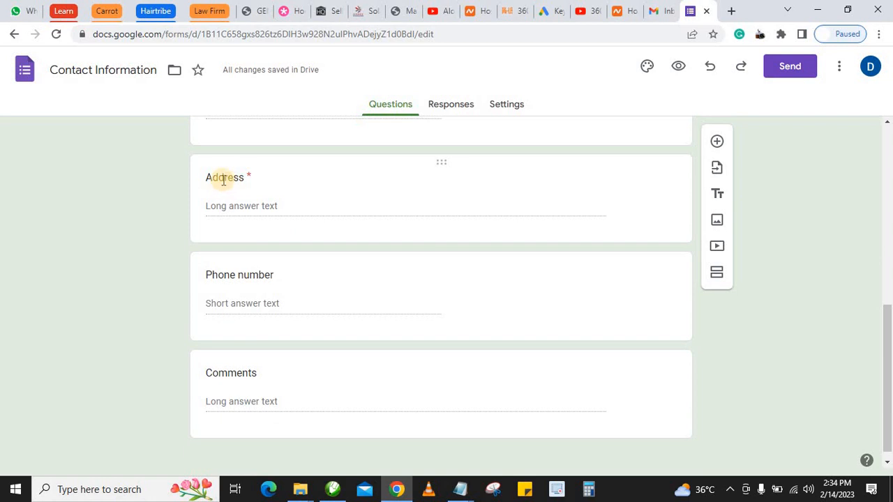
{"action": "left_click", "coordinate": [223, 178]}
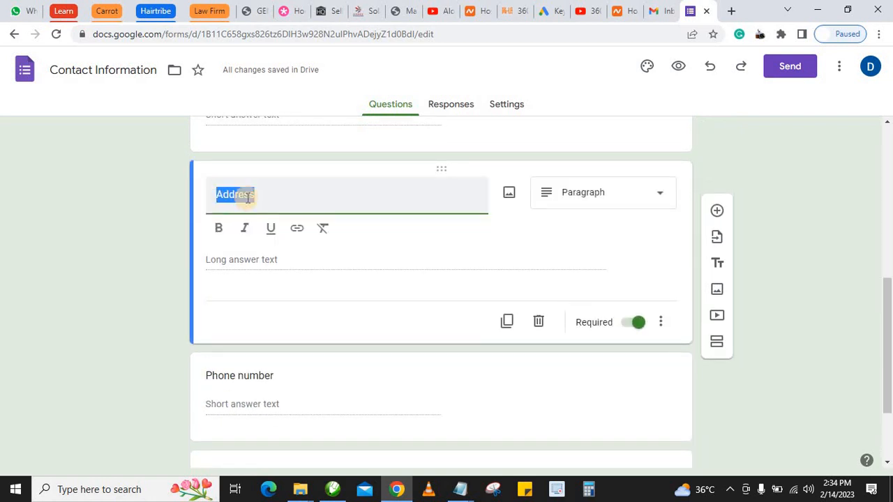
{"action": "type", "text": "Lo"}
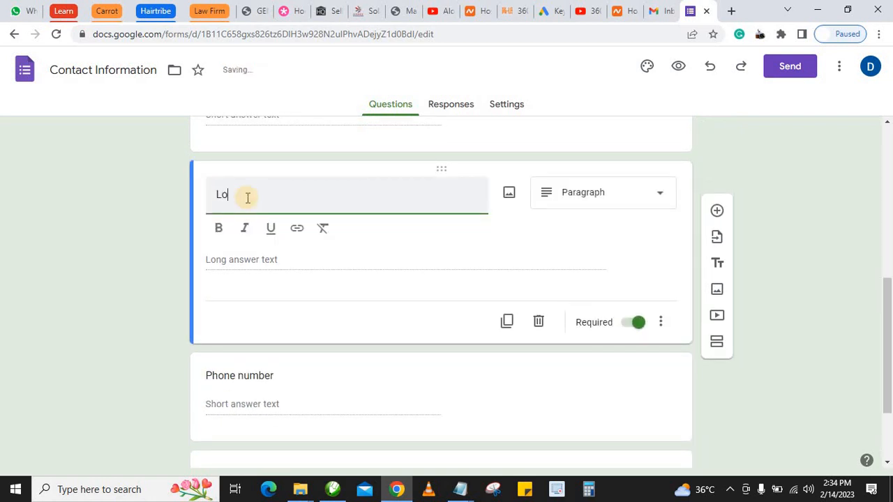
{"action": "type", "text": "cation"}
{"action": "left_click", "coordinate": [217, 250]}
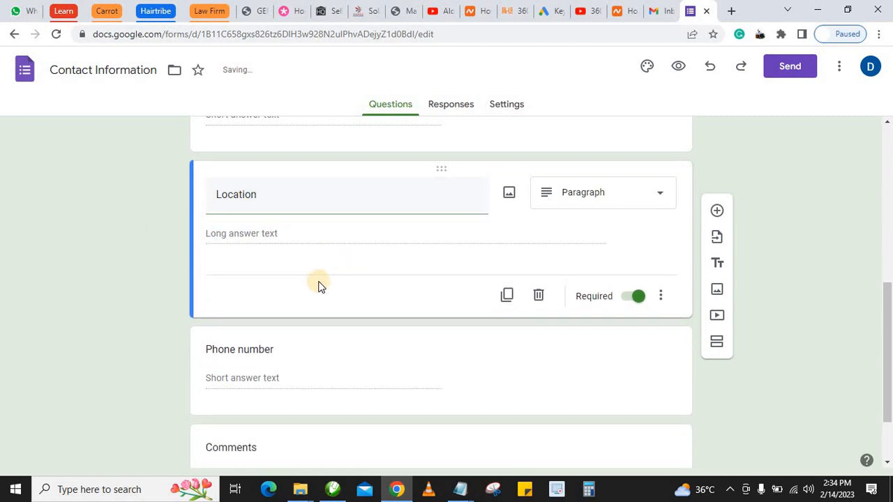
Step: Change the Location question's answer type to Short answer
{"action": "left_click", "coordinate": [609, 193]}
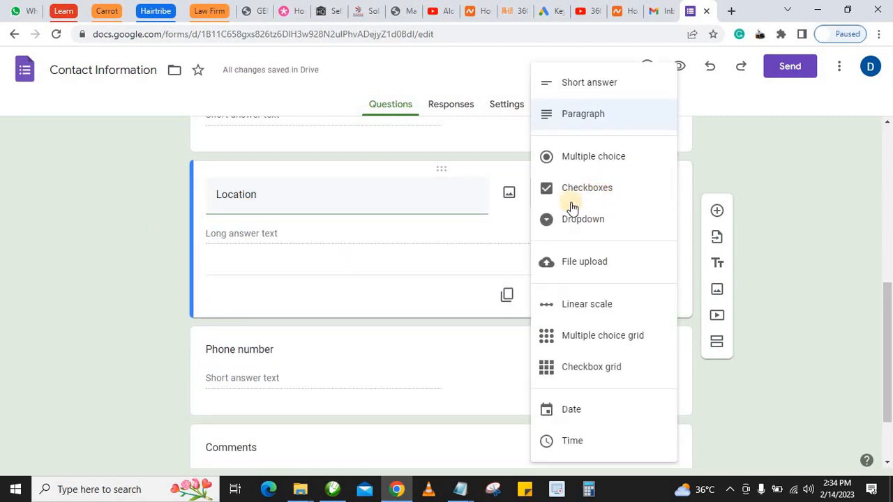
{"action": "left_click", "coordinate": [573, 83]}
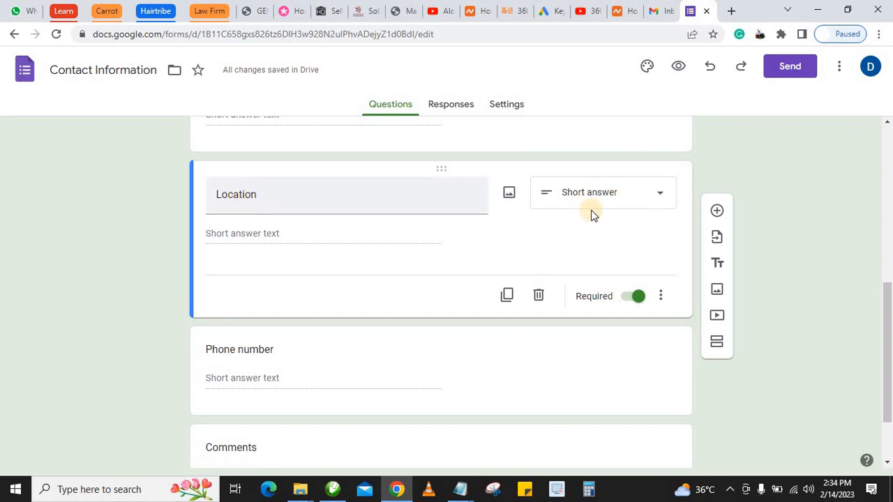
{"action": "left_click", "coordinate": [592, 198]}
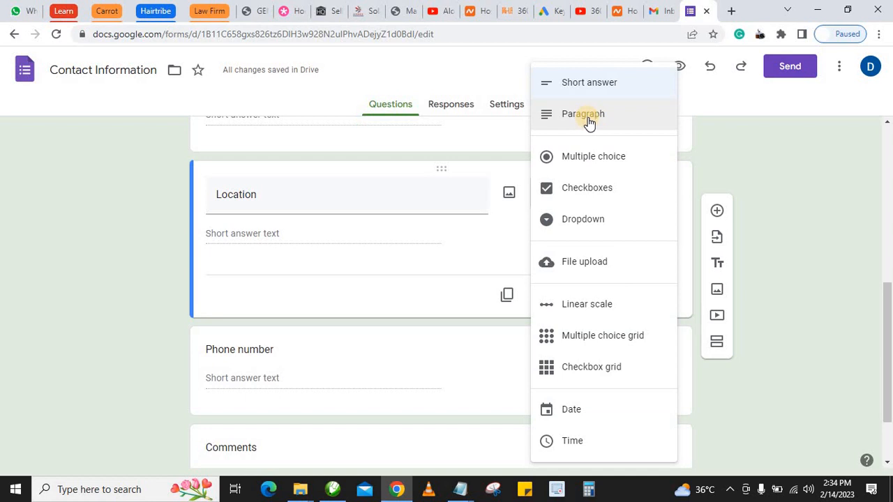
{"action": "left_click", "coordinate": [75, 289]}
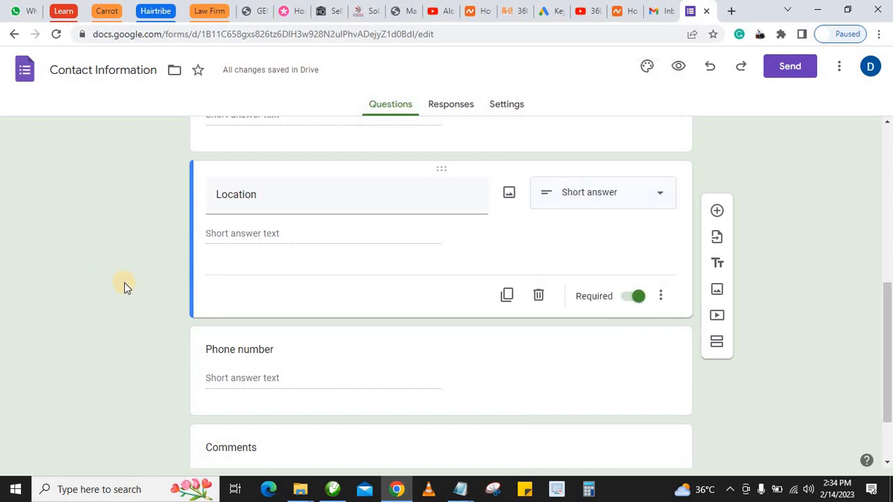
Step: Rename the Comments question at the end of the form to "Message"
{"action": "scroll", "coordinate": [124, 285], "scroll_direction": "down", "scroll_amount": 2}
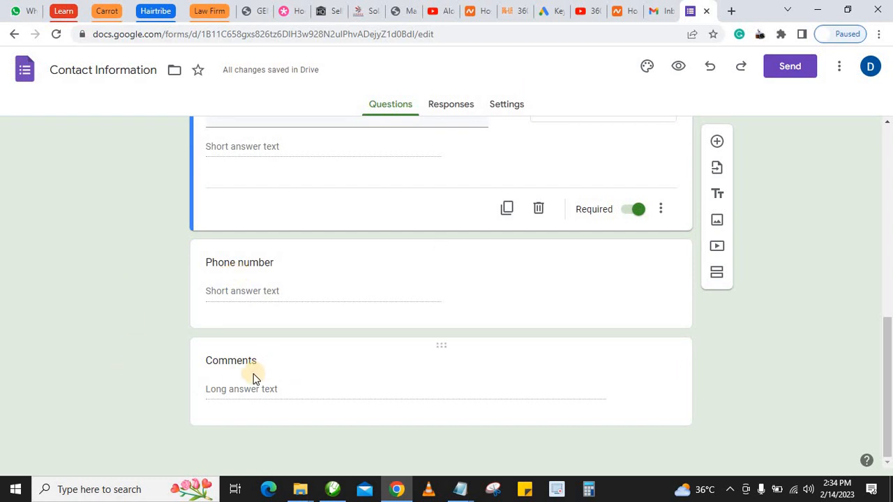
{"action": "left_click", "coordinate": [232, 360]}
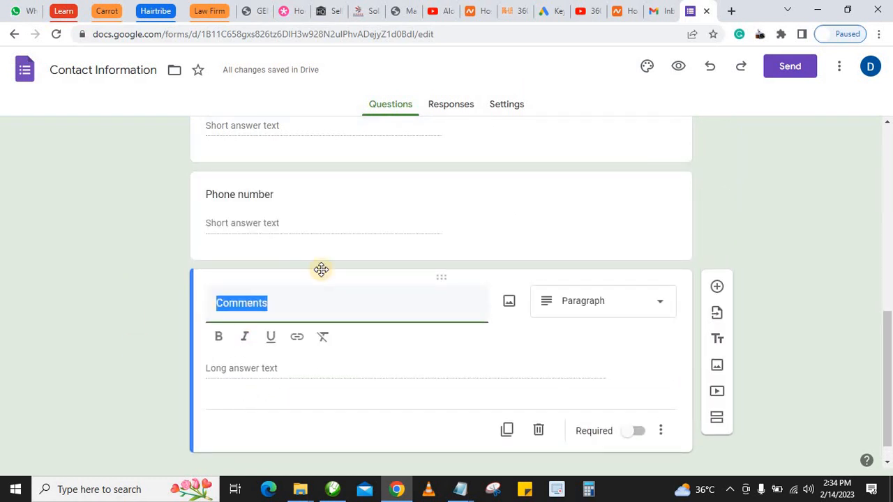
{"action": "type", "text": "Mesage"}
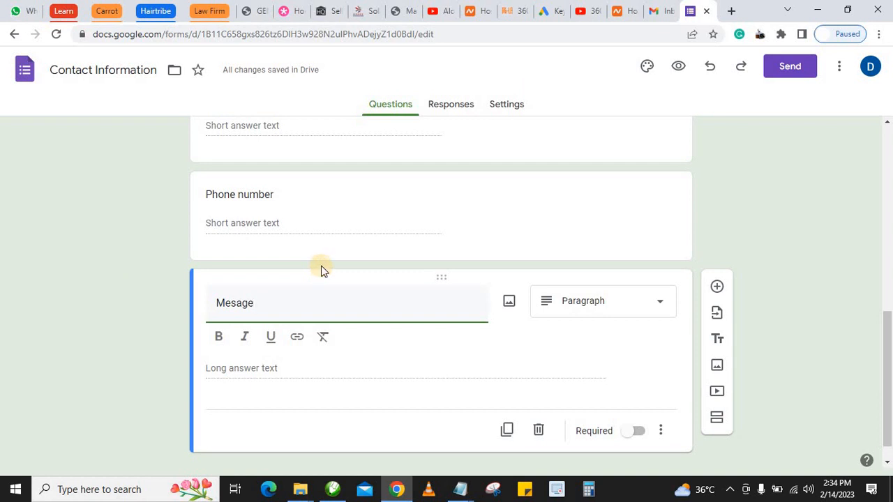
{"action": "left_click", "coordinate": [90, 320]}
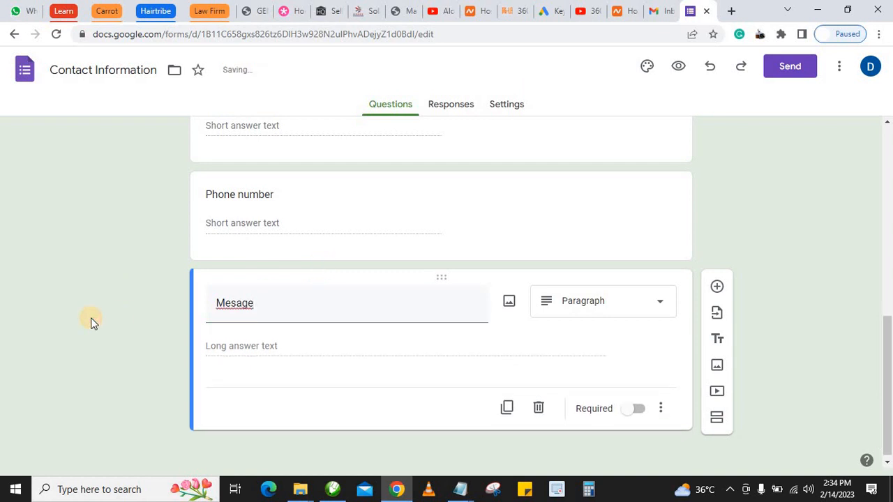
{"action": "double_click", "coordinate": [240, 308]}
{"action": "type", "text": "Message"}
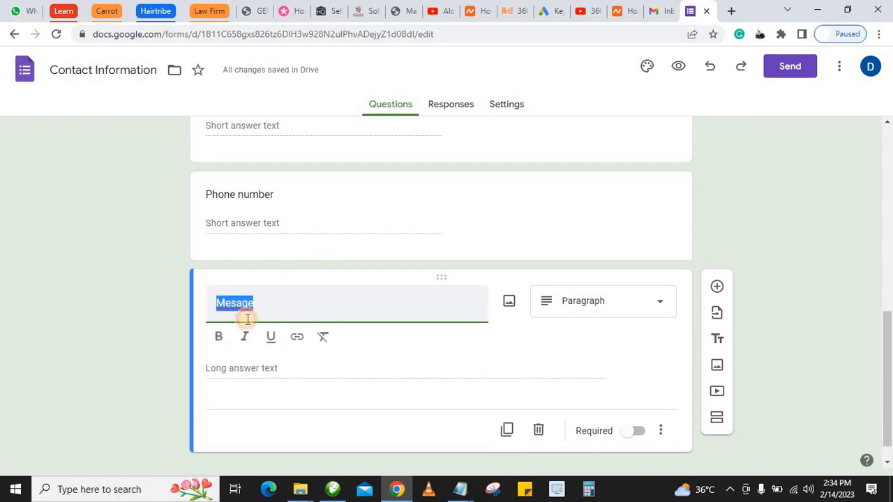
{"action": "left_click", "coordinate": [168, 318]}
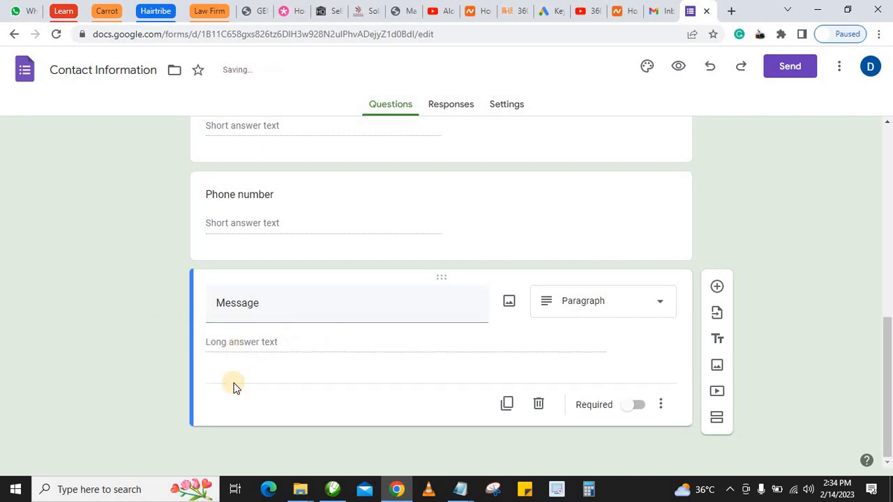
Step: Make the Phone number question required
{"action": "scroll", "coordinate": [270, 347], "scroll_direction": "up", "scroll_amount": 4}
{"action": "scroll", "coordinate": [181, 364], "scroll_direction": "down", "scroll_amount": 2}
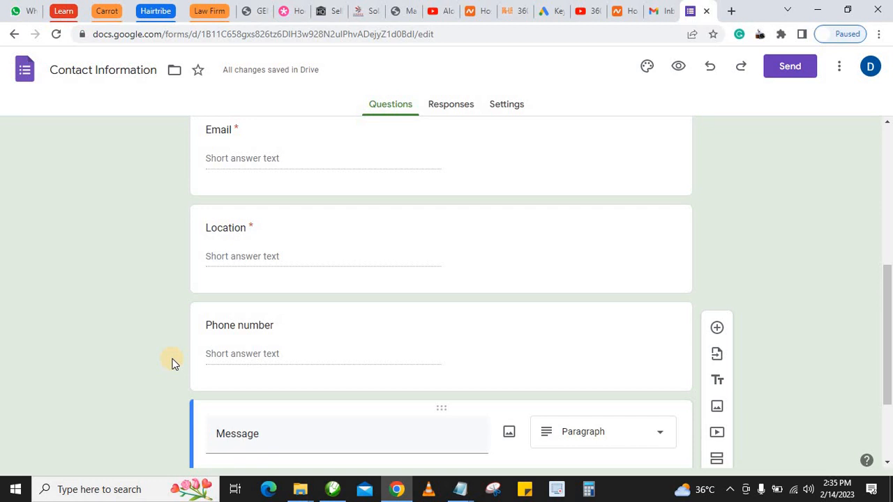
{"action": "scroll", "coordinate": [174, 363], "scroll_direction": "down", "scroll_amount": 1}
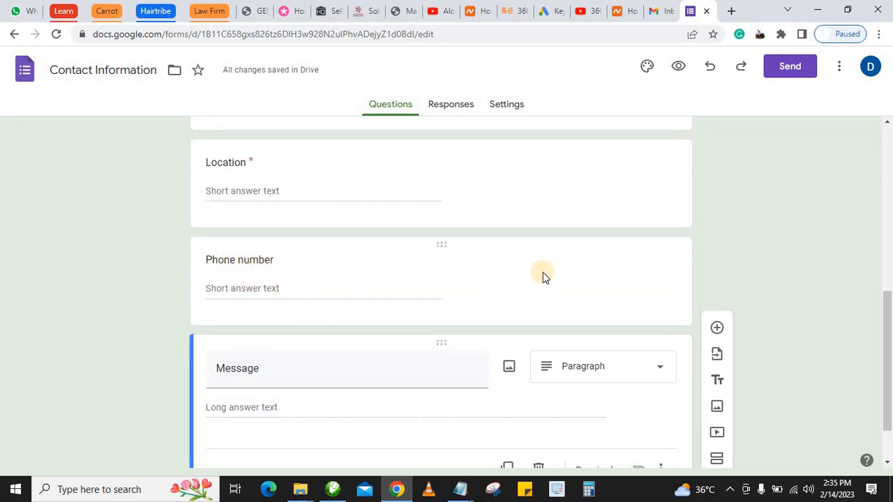
{"action": "left_click", "coordinate": [515, 259]}
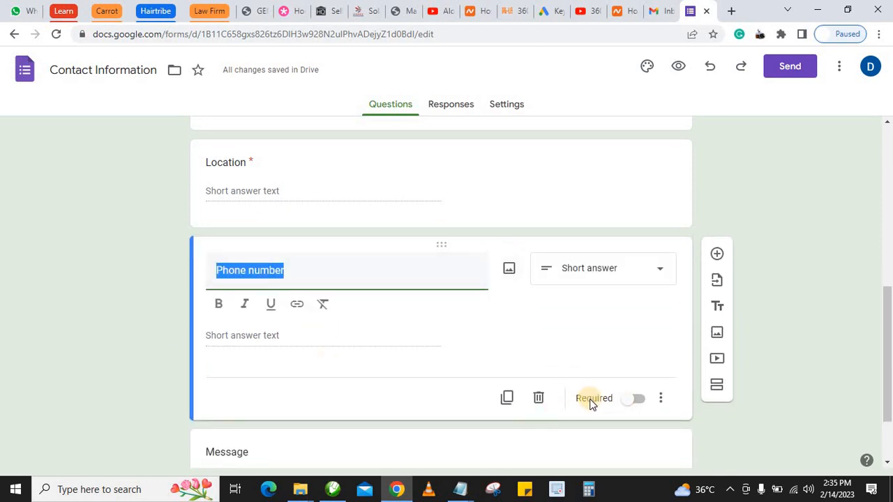
{"action": "left_click", "coordinate": [615, 405]}
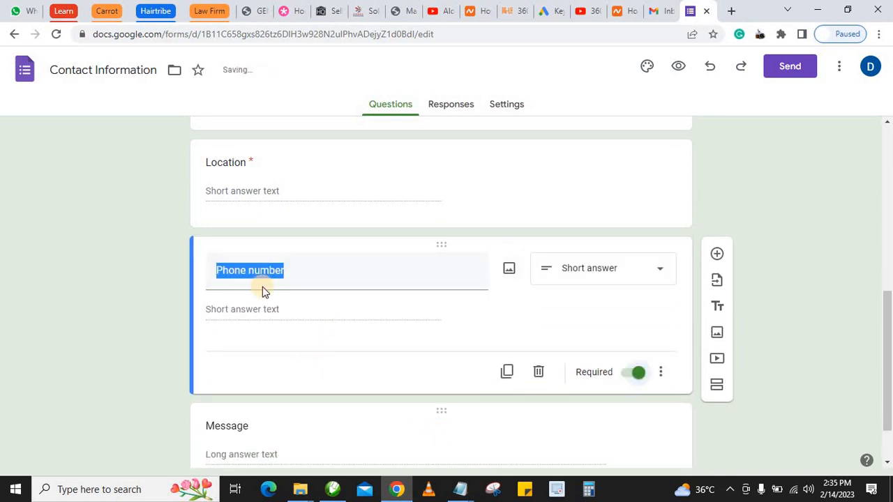
{"action": "scroll", "coordinate": [309, 383], "scroll_direction": "down", "scroll_amount": 2}
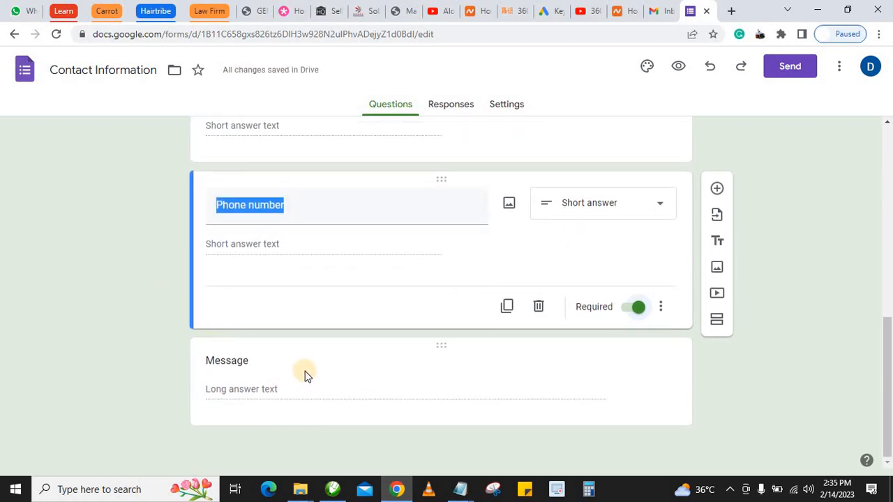
{"action": "scroll", "coordinate": [153, 314], "scroll_direction": "up", "scroll_amount": 2}
{"action": "left_click", "coordinate": [132, 302]}
{"action": "scroll", "coordinate": [169, 334], "scroll_direction": "down", "scroll_amount": 1}
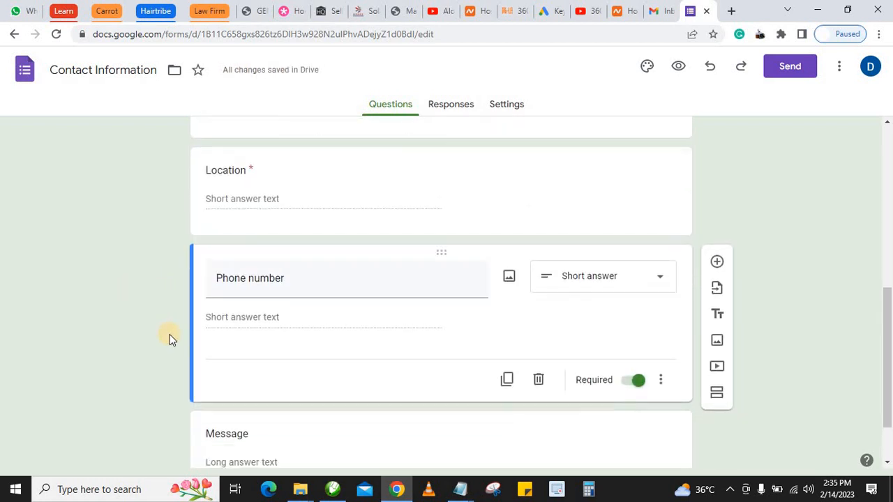
{"action": "scroll", "coordinate": [170, 334], "scroll_direction": "up", "scroll_amount": 3}
{"action": "scroll", "coordinate": [170, 338], "scroll_direction": "down", "scroll_amount": 4}
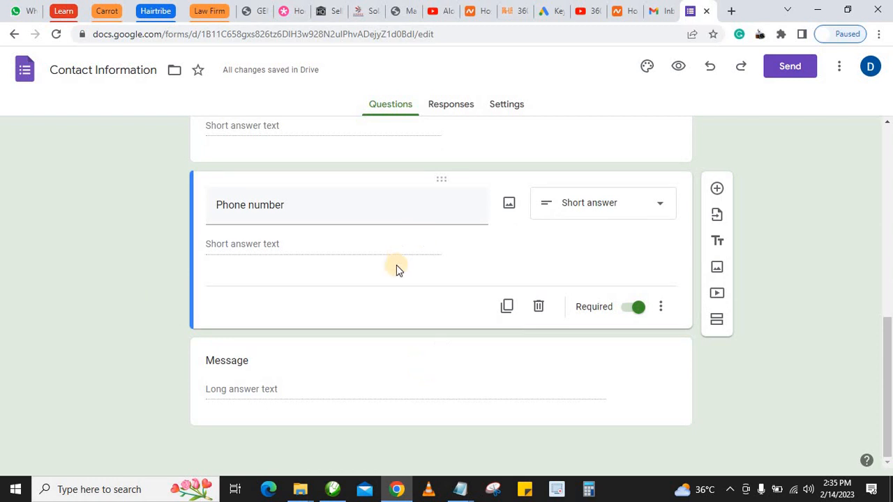
Step: Preview the registration form, review its questions from the title to the Message field, and return to the editor
{"action": "left_click", "coordinate": [678, 70]}
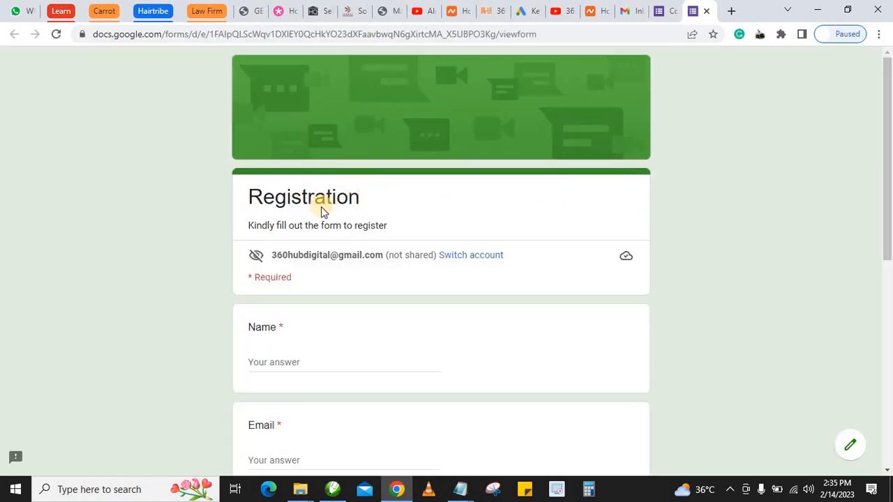
{"action": "scroll", "coordinate": [317, 213], "scroll_direction": "down", "scroll_amount": 6}
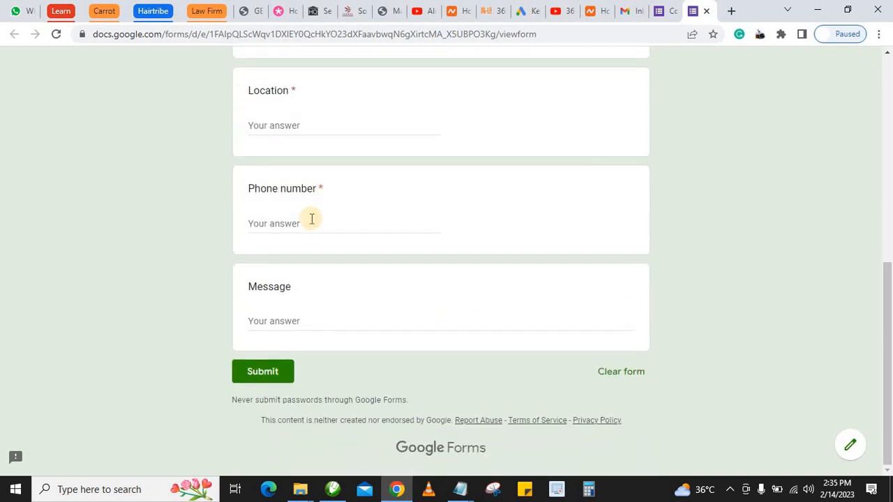
{"action": "scroll", "coordinate": [508, 272], "scroll_direction": "up", "scroll_amount": 6}
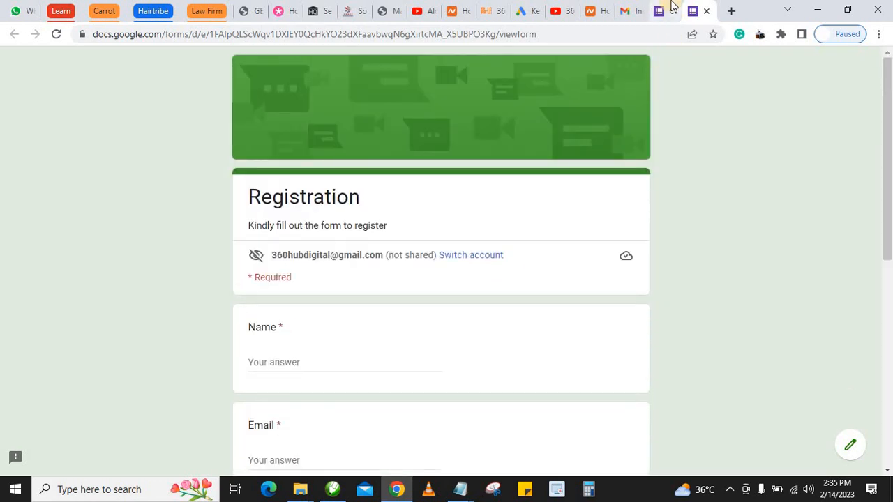
{"action": "left_click", "coordinate": [669, 8]}
{"action": "scroll", "coordinate": [129, 337], "scroll_direction": "up", "scroll_amount": 2}
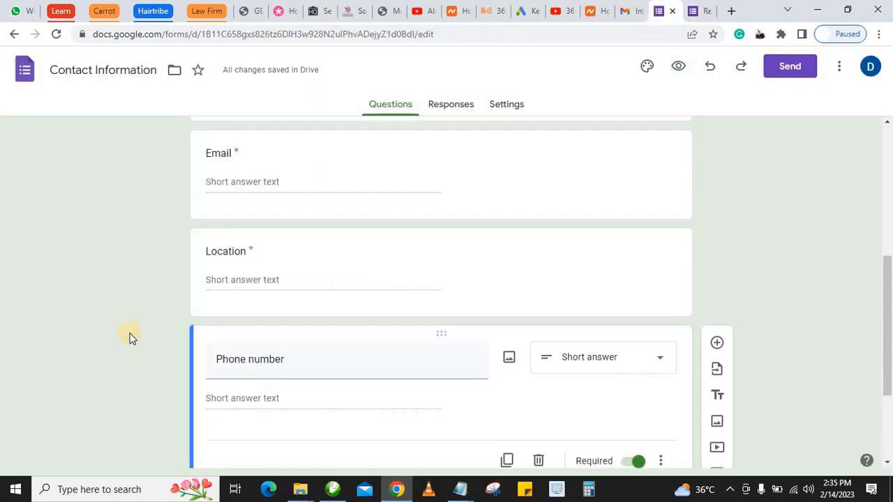
{"action": "scroll", "coordinate": [132, 338], "scroll_direction": "up", "scroll_amount": 1}
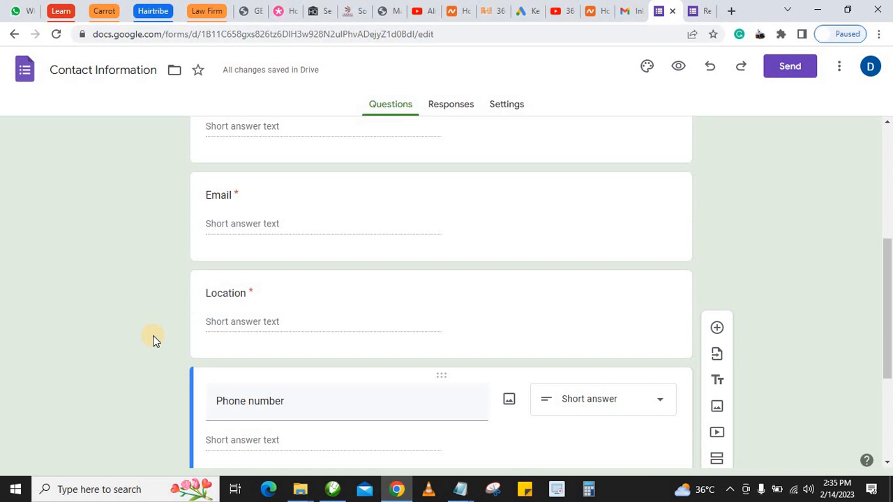
Step: Add a question titled "Services Required" between Phone number and Message, with the Dropdown answer type
{"action": "scroll", "coordinate": [157, 339], "scroll_direction": "down", "scroll_amount": 3}
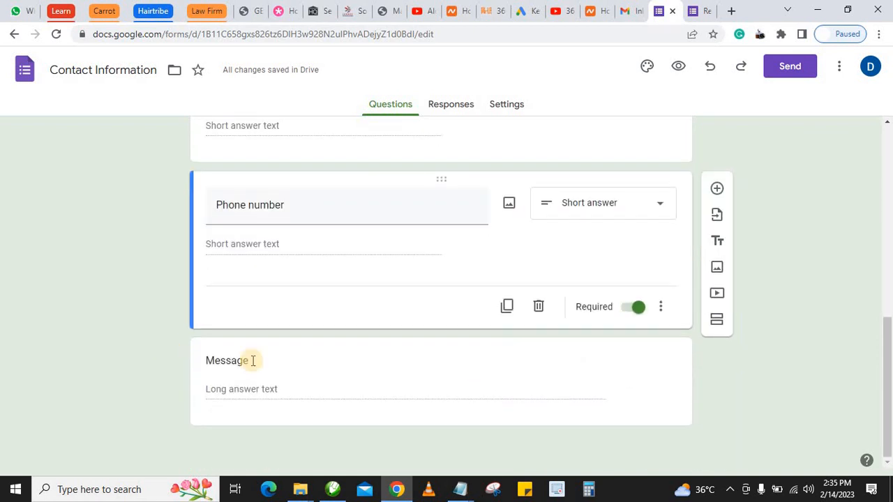
{"action": "left_click", "coordinate": [717, 189]}
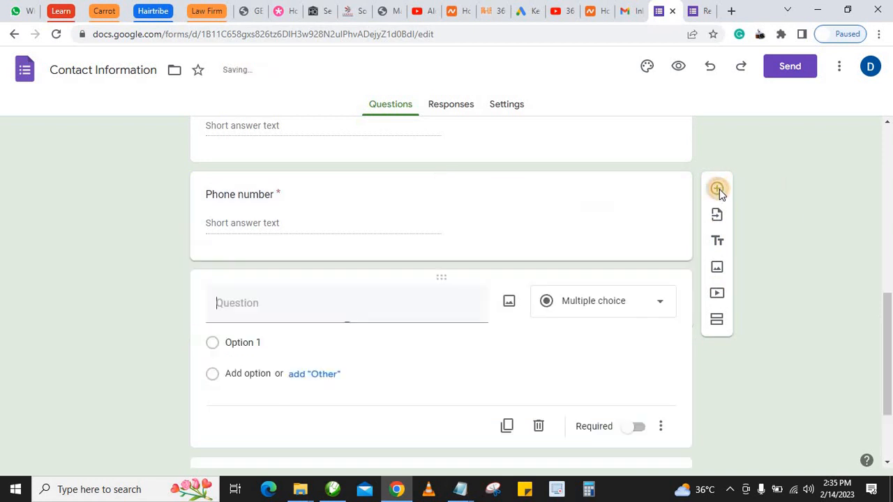
{"action": "scroll", "coordinate": [235, 266], "scroll_direction": "down", "scroll_amount": 2}
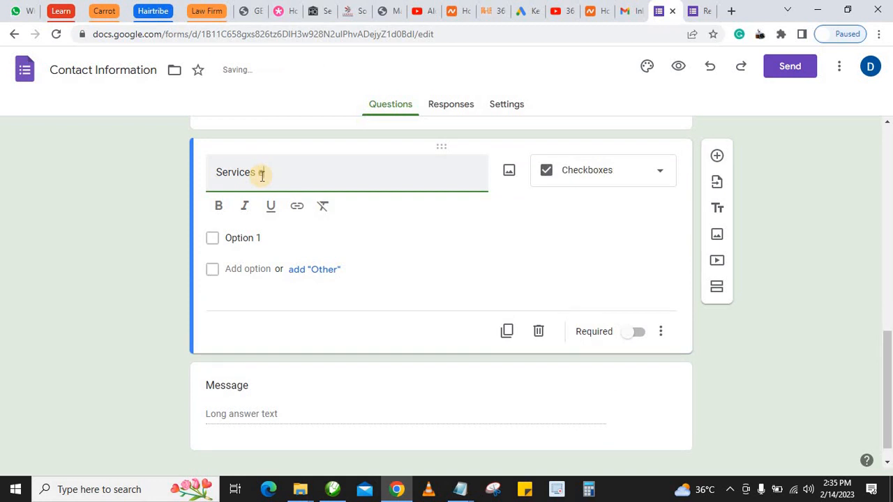
{"action": "type", "text": "uired"}
{"action": "type", "text": "R"}
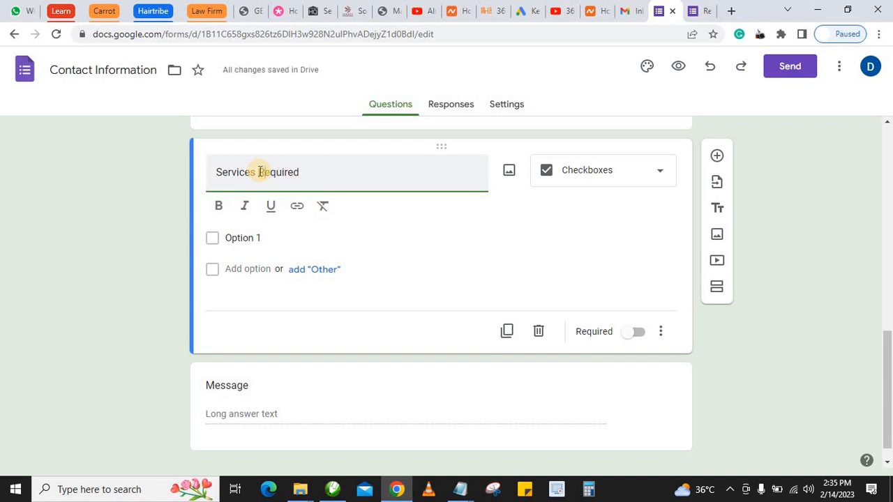
{"action": "left_click", "coordinate": [595, 178]}
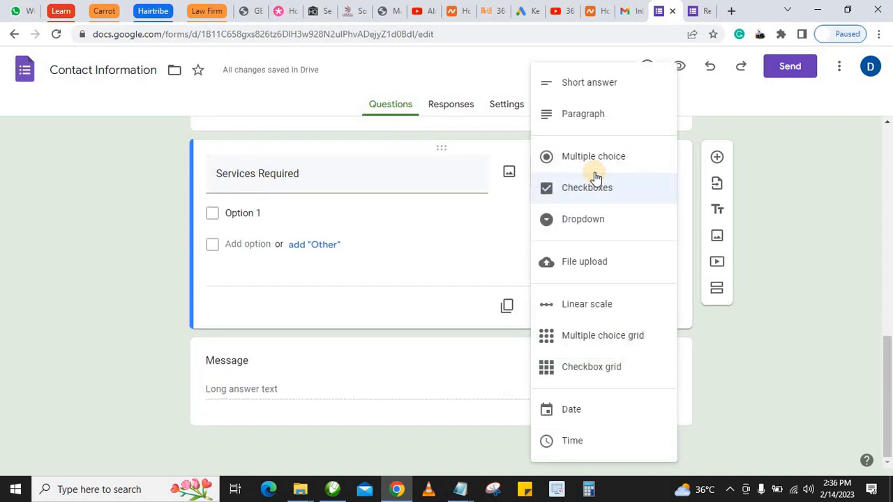
{"action": "left_click", "coordinate": [585, 220]}
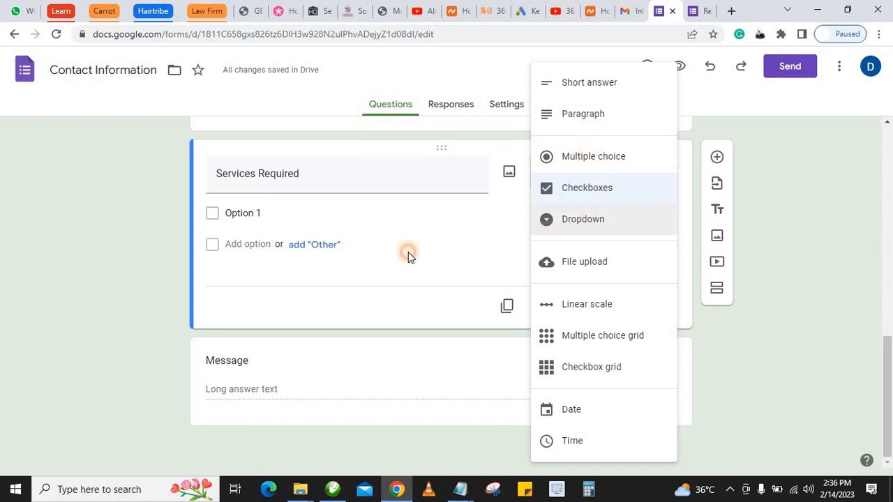
Step: Give the Services Required question the options Web Design, Marketing and Training, and make it required
{"action": "left_click", "coordinate": [255, 222]}
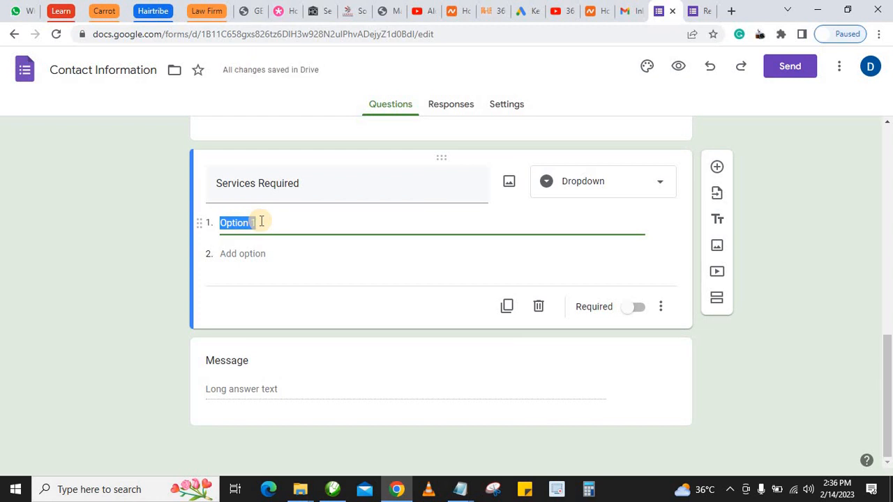
{"action": "type", "text": "Web Design"}
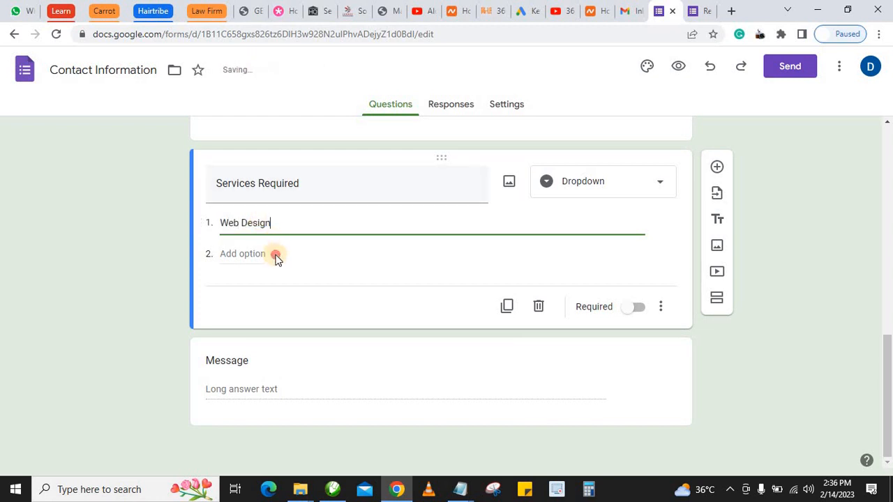
{"action": "left_click", "coordinate": [246, 256]}
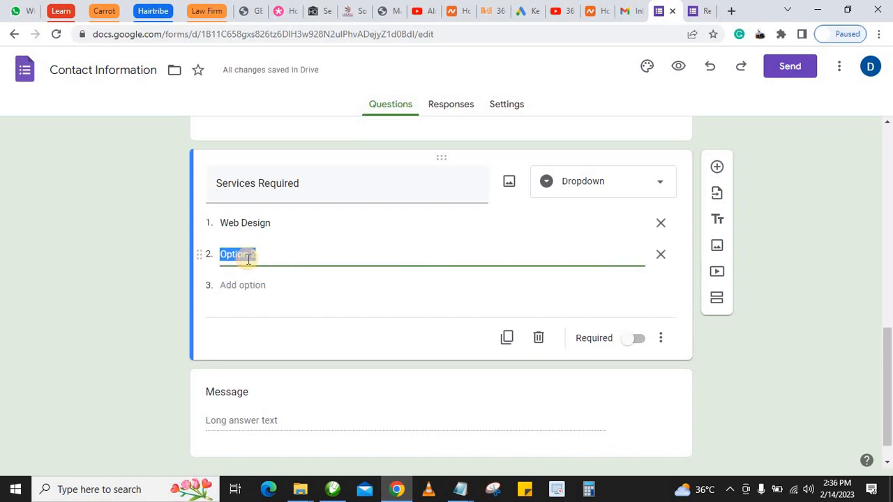
{"action": "type", "text": "Marketing"}
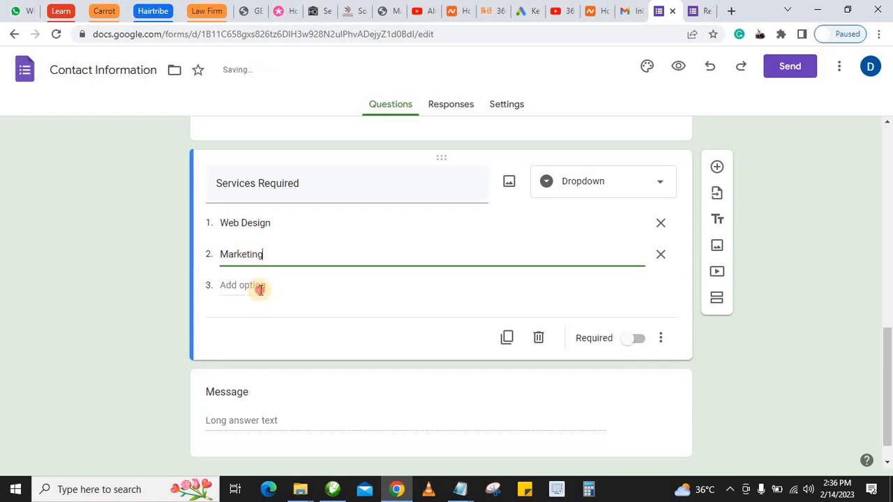
{"action": "left_click", "coordinate": [258, 288]}
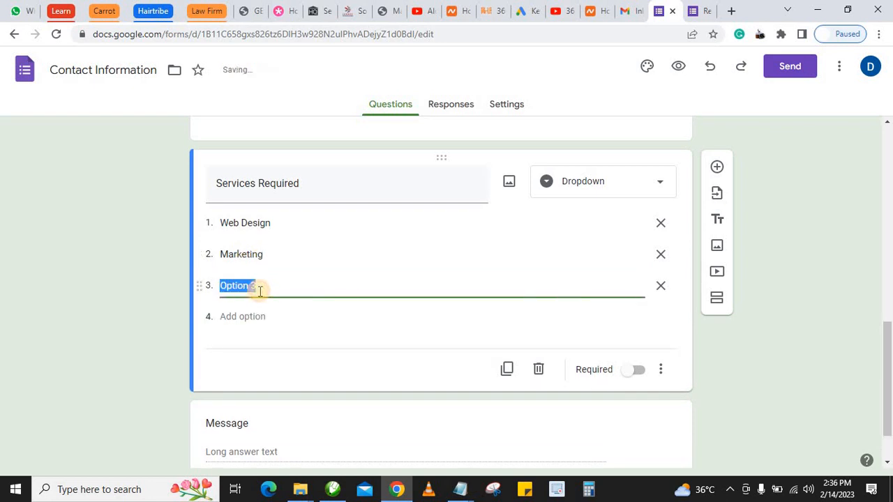
{"action": "type", "text": "Training"}
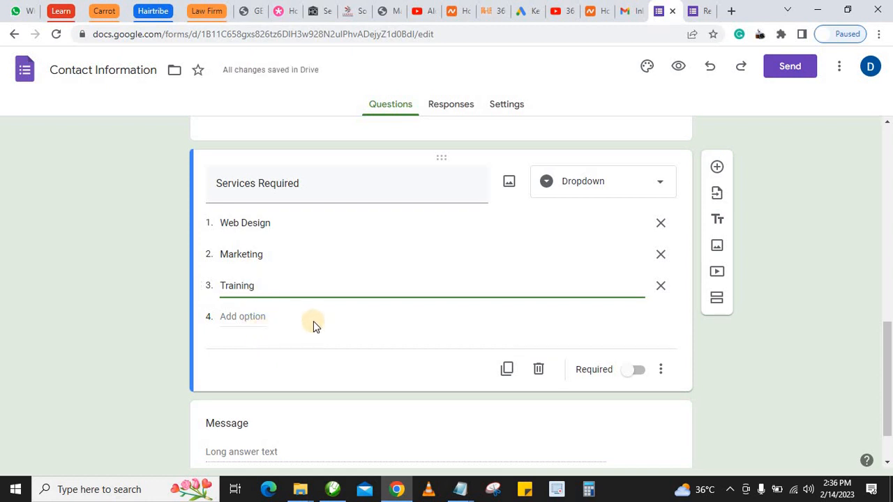
{"action": "left_click", "coordinate": [152, 278]}
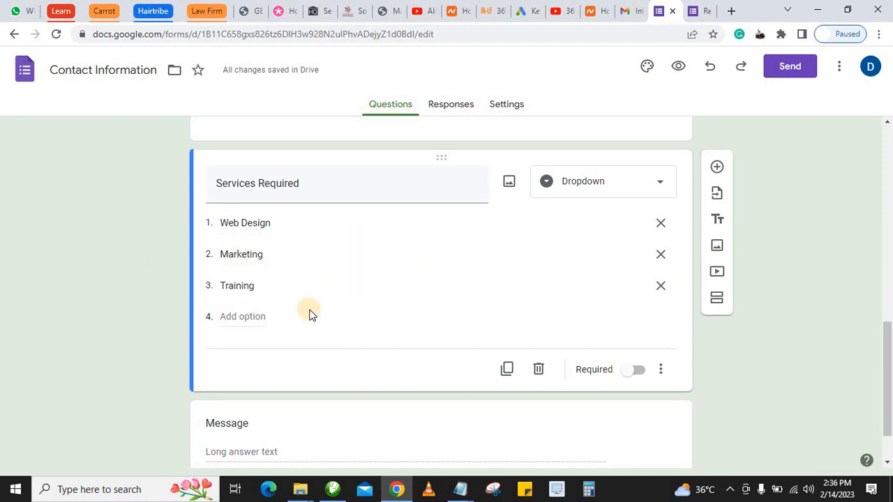
{"action": "left_click", "coordinate": [639, 371]}
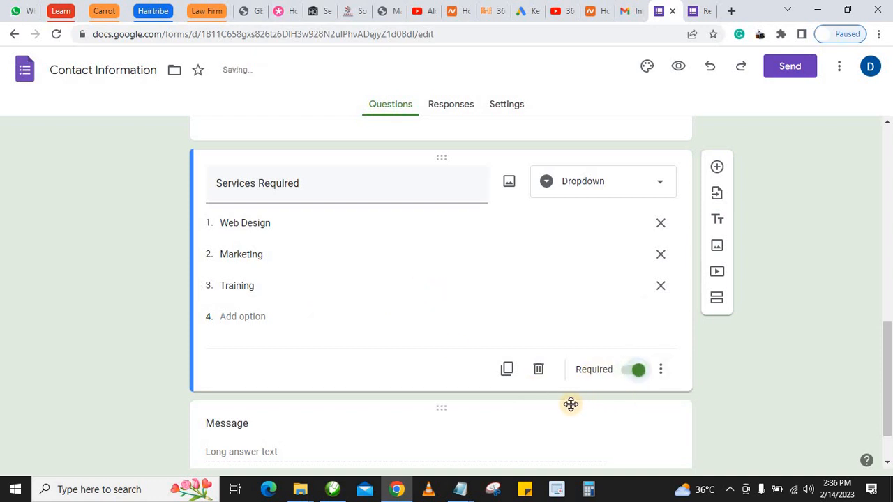
Step: Reload the form preview and inspect the choices in the Services Required dropdown
{"action": "left_click", "coordinate": [694, 10]}
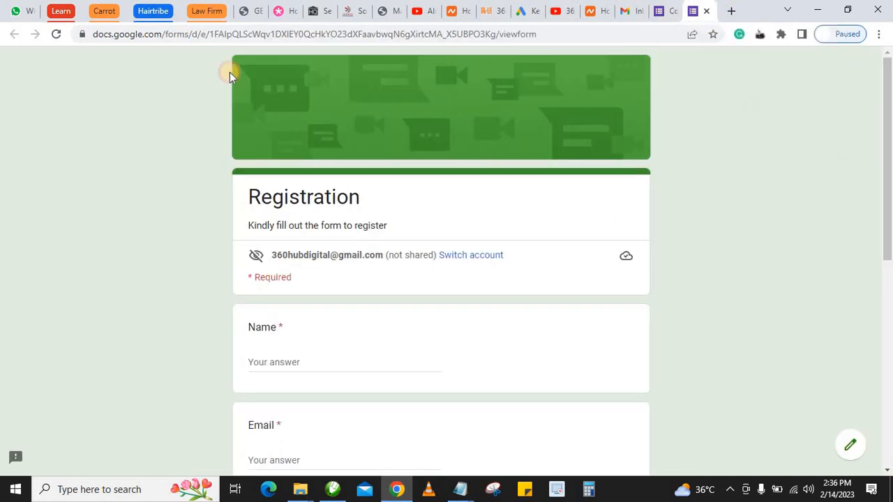
{"action": "left_click", "coordinate": [60, 40]}
{"action": "scroll", "coordinate": [387, 305], "scroll_direction": "down", "scroll_amount": 8}
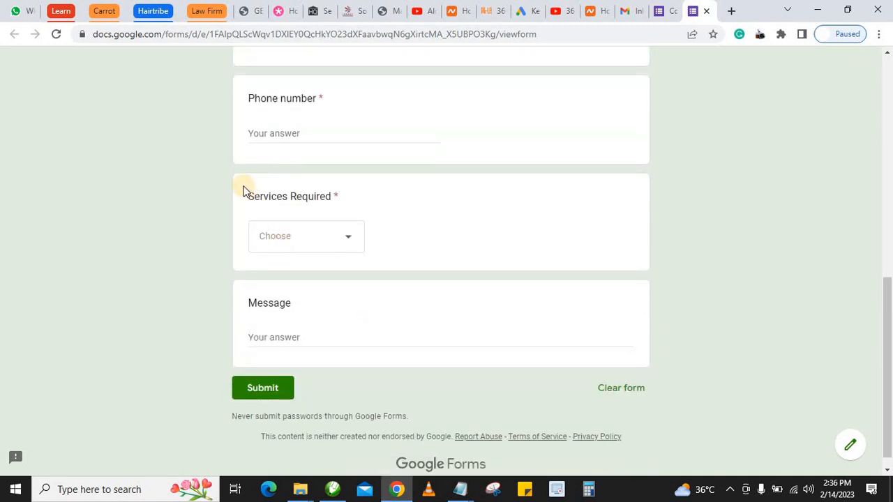
{"action": "left_click", "coordinate": [352, 237]}
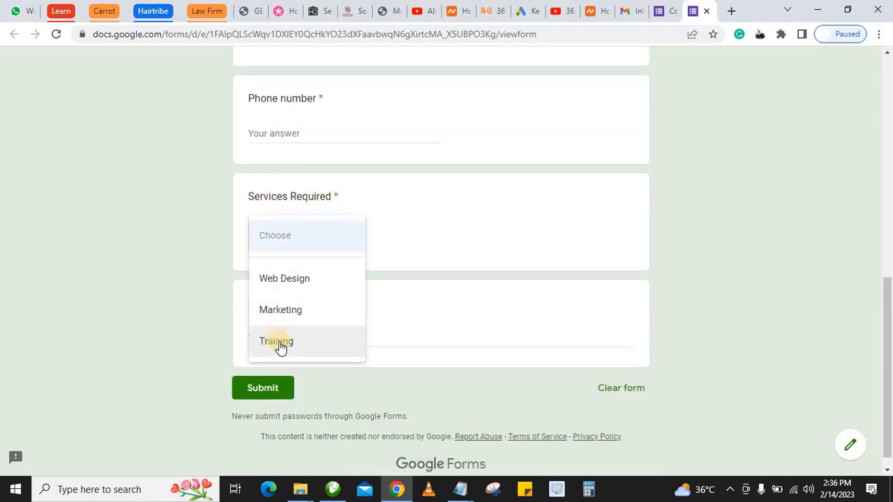
{"action": "left_click", "coordinate": [198, 316]}
Step: Return to the form editor and change the Services Required question's answer type to Checkboxes
{"action": "left_click", "coordinate": [660, 11]}
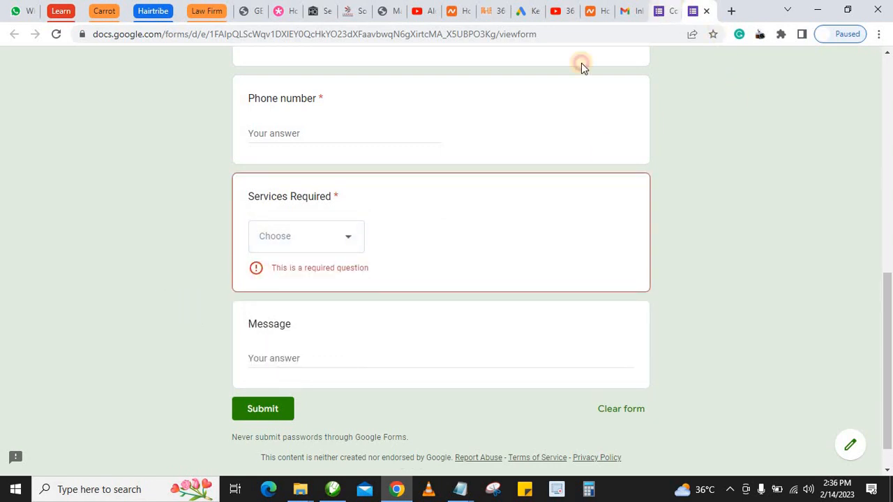
{"action": "left_click", "coordinate": [596, 185]}
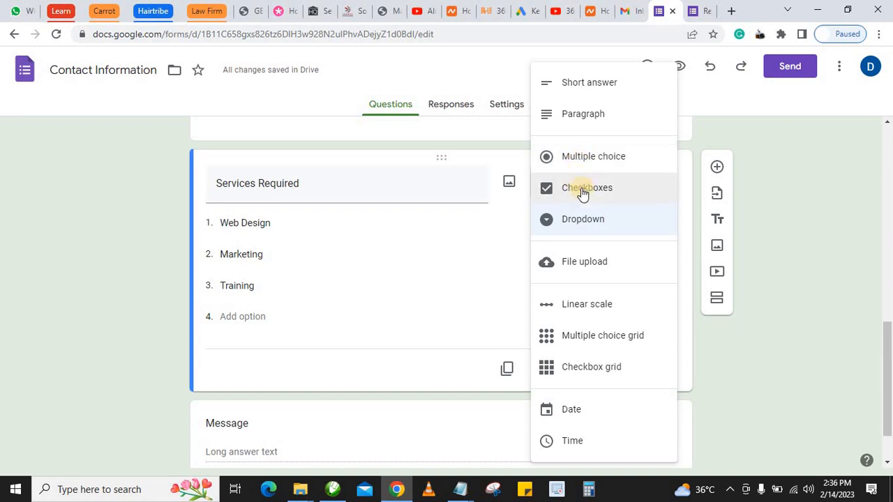
{"action": "left_click", "coordinate": [584, 194]}
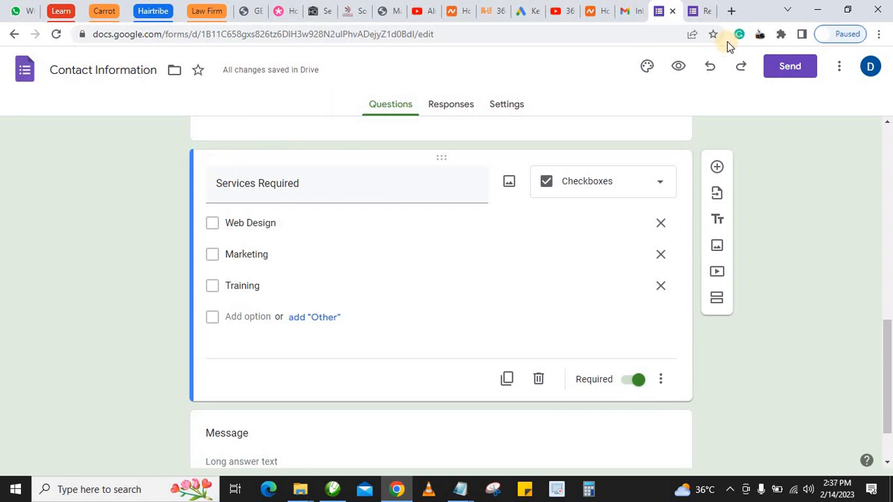
Step: Reload the form preview and test the Services Required checkboxes by selecting Web Design
{"action": "left_click", "coordinate": [708, 10]}
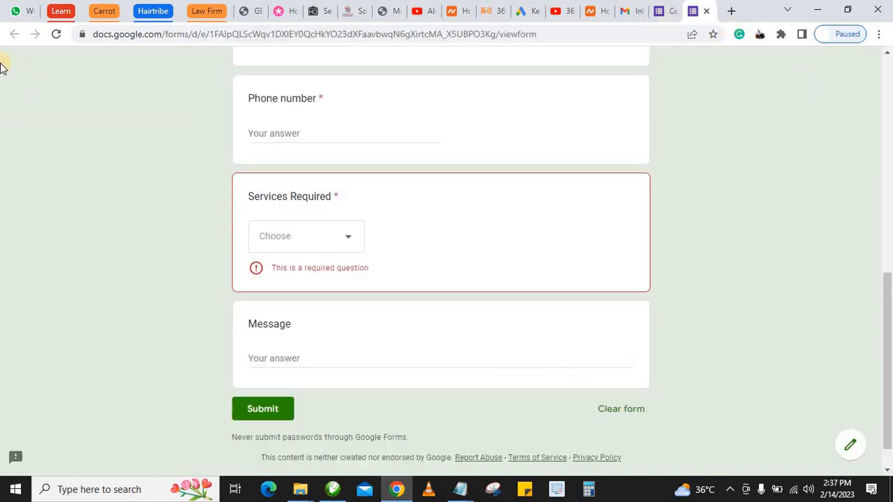
{"action": "left_click", "coordinate": [53, 34]}
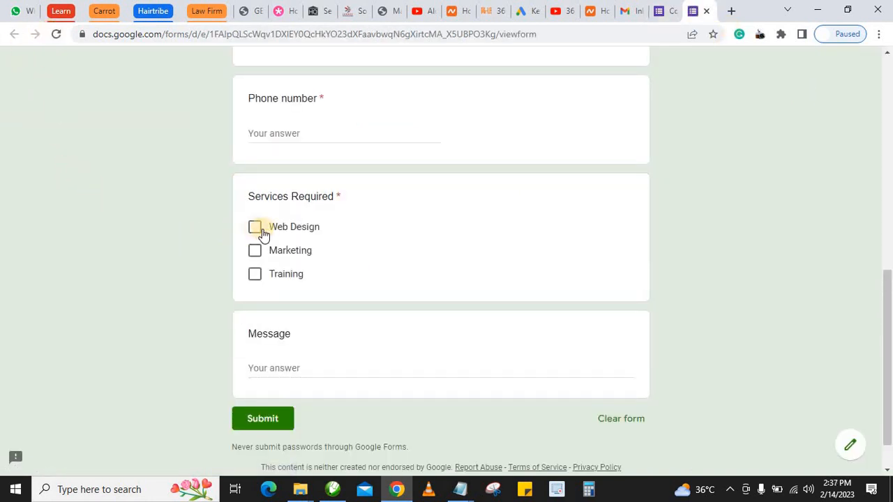
{"action": "left_click", "coordinate": [254, 227]}
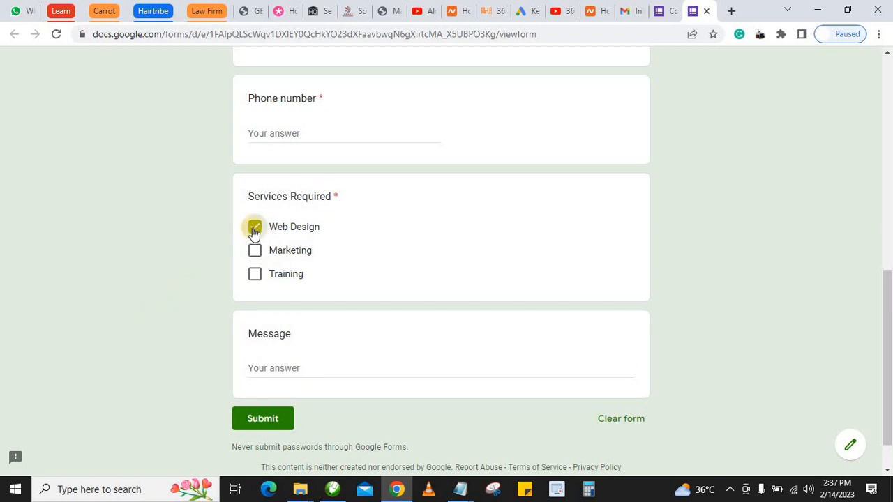
Step: Return to the form editor and review the answer types available for the Services Required question, keeping Checkboxes
{"action": "left_click", "coordinate": [662, 10]}
{"action": "left_click", "coordinate": [558, 187]}
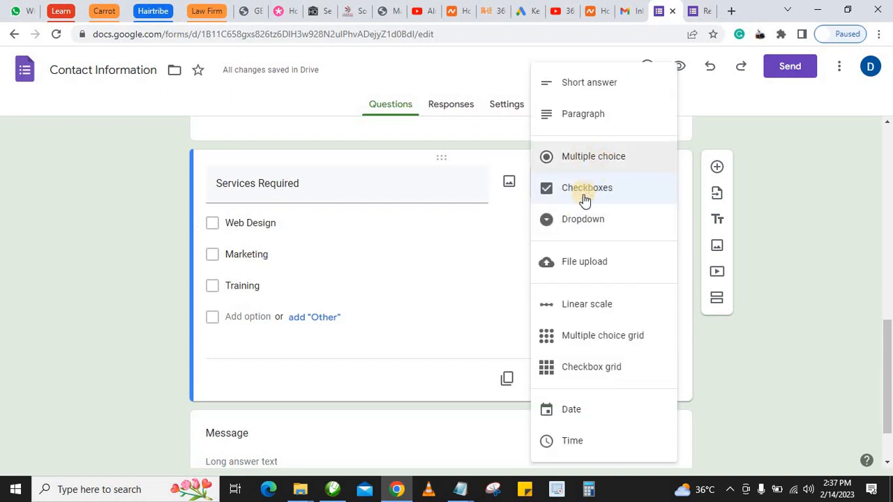
{"action": "left_click", "coordinate": [123, 265]}
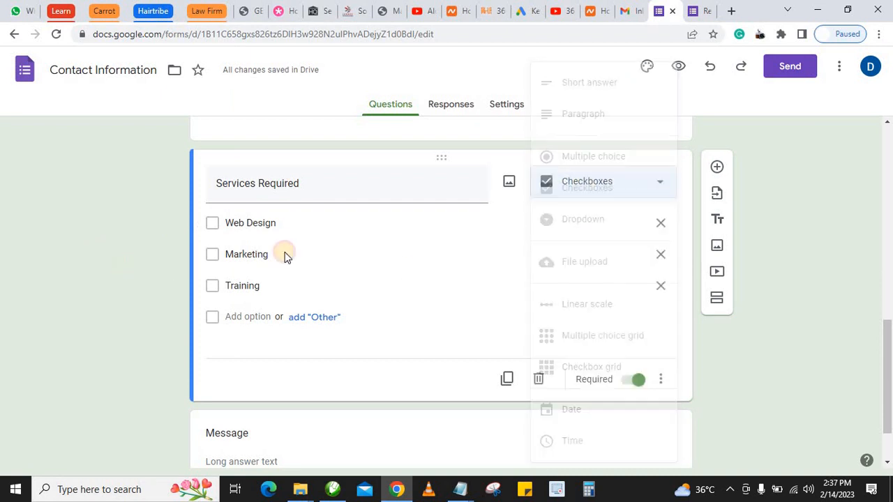
{"action": "left_click", "coordinate": [622, 183]}
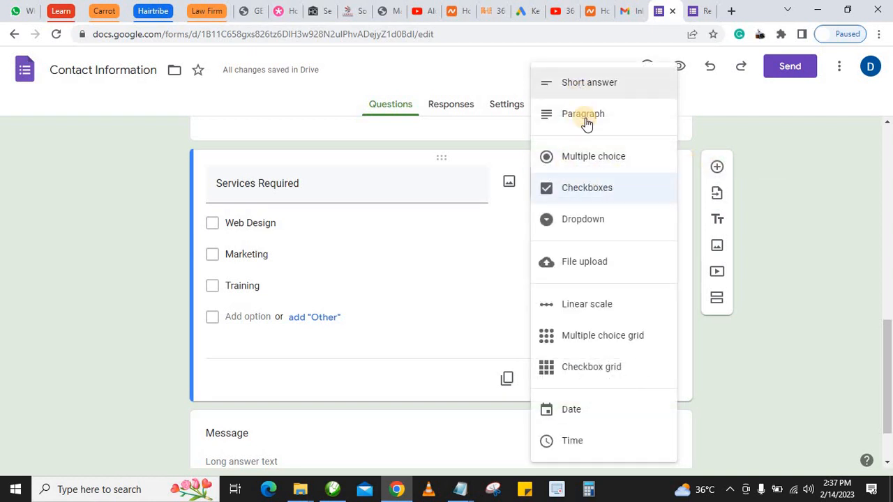
{"action": "left_click", "coordinate": [74, 391]}
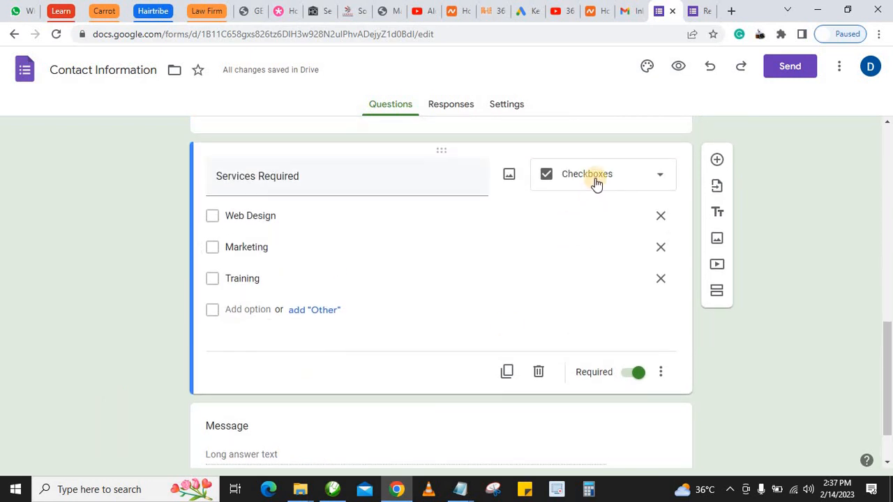
{"action": "left_click", "coordinate": [592, 182]}
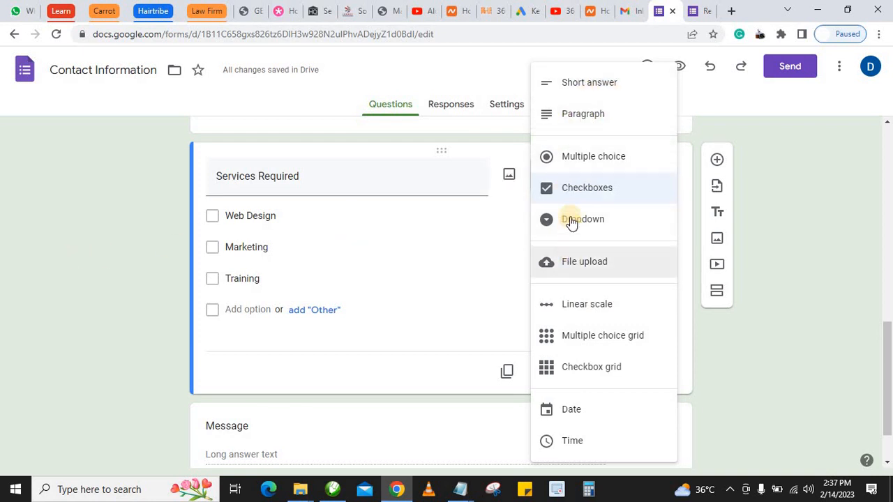
{"action": "left_click", "coordinate": [126, 315]}
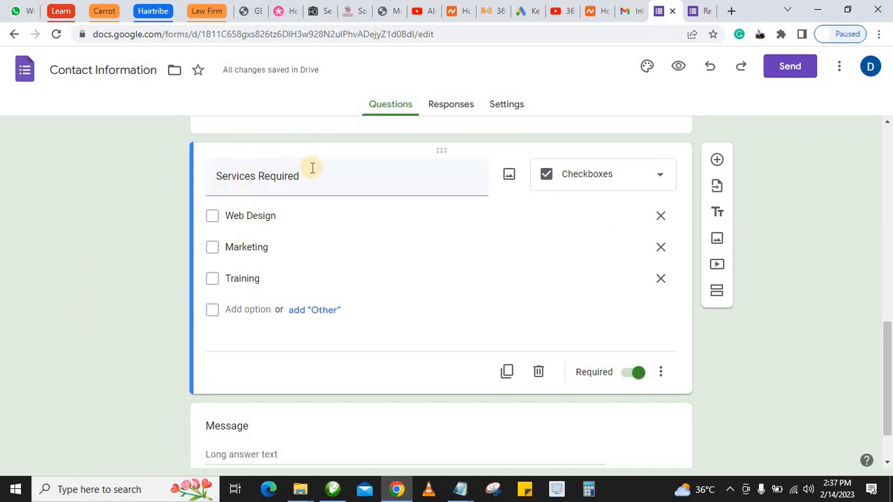
{"action": "scroll", "coordinate": [284, 232], "scroll_direction": "up", "scroll_amount": 3}
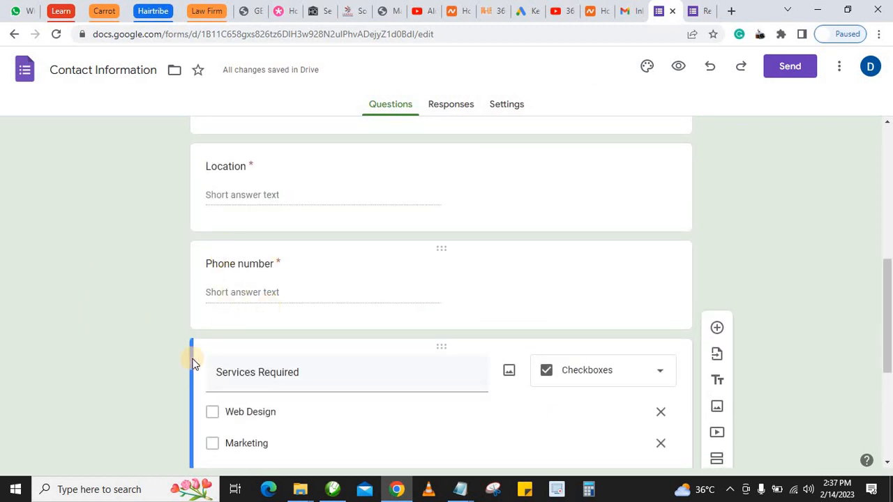
Step: Move the Services Required question above the Phone number question and review the new question order
{"action": "left_click_drag", "start_coordinate": [216, 349], "coordinate": [235, 272]}
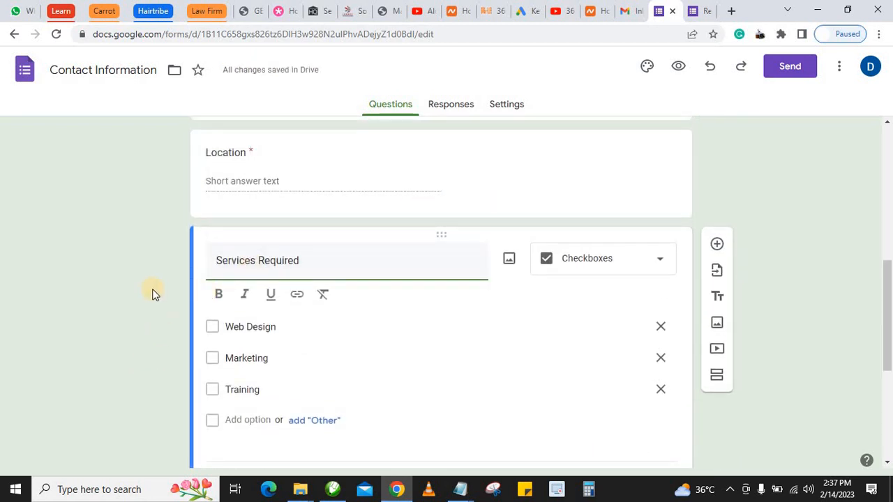
{"action": "scroll", "coordinate": [167, 349], "scroll_direction": "down", "scroll_amount": 4}
{"action": "scroll", "coordinate": [102, 364], "scroll_direction": "down", "scroll_amount": 1}
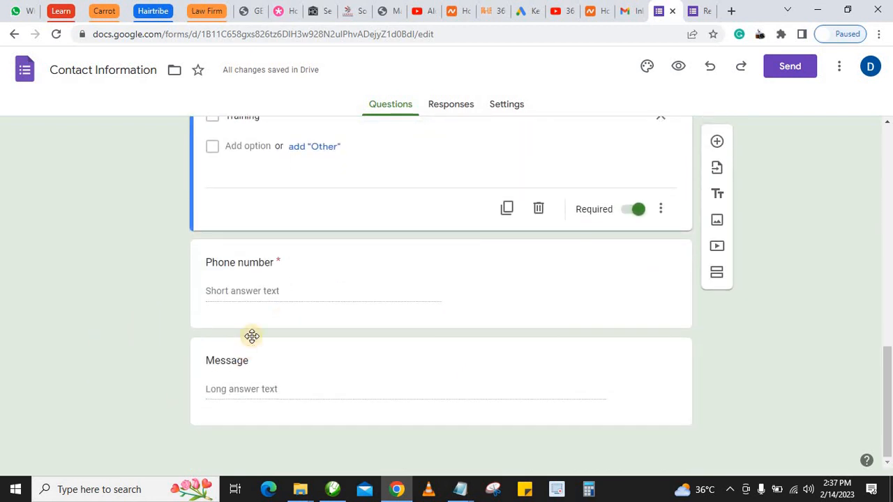
{"action": "scroll", "coordinate": [433, 309], "scroll_direction": "up", "scroll_amount": 15}
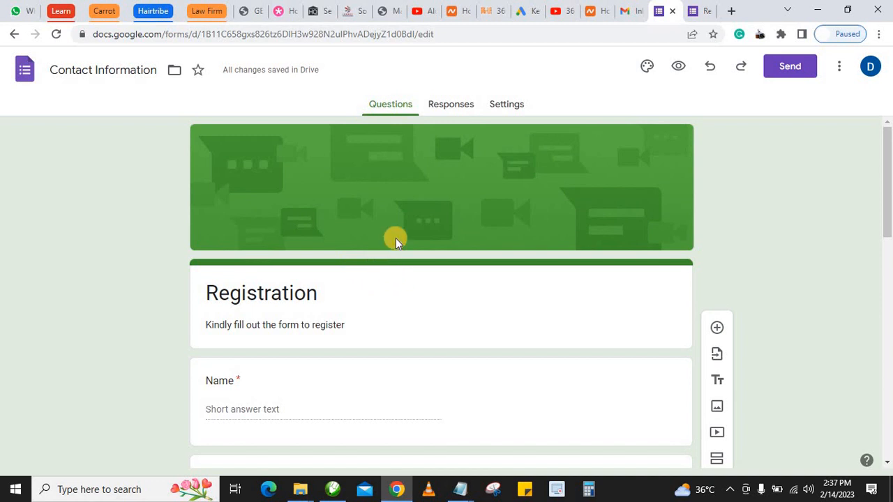
Step: Copy the web address of the live Registration form from its preview
{"action": "left_click", "coordinate": [712, 11]}
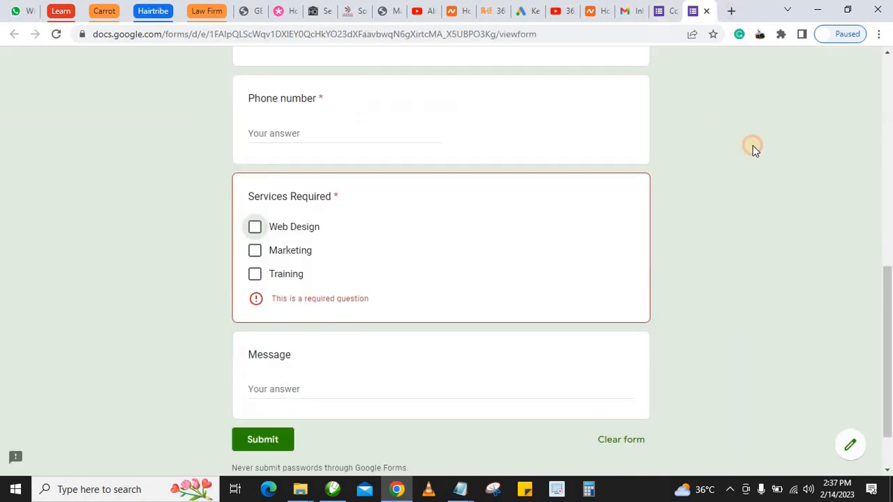
{"action": "left_click", "coordinate": [210, 34]}
{"action": "key", "text": "ctrl+c"}
{"action": "right_click", "coordinate": [210, 34]}
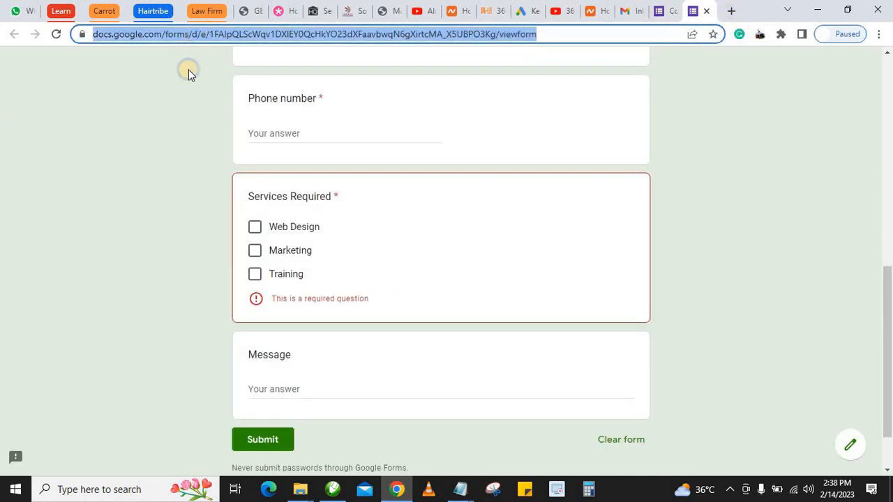
{"action": "left_click", "coordinate": [189, 131]}
Step: Load the copied form link in a new maximized Incognito window
{"action": "left_click", "coordinate": [880, 38]}
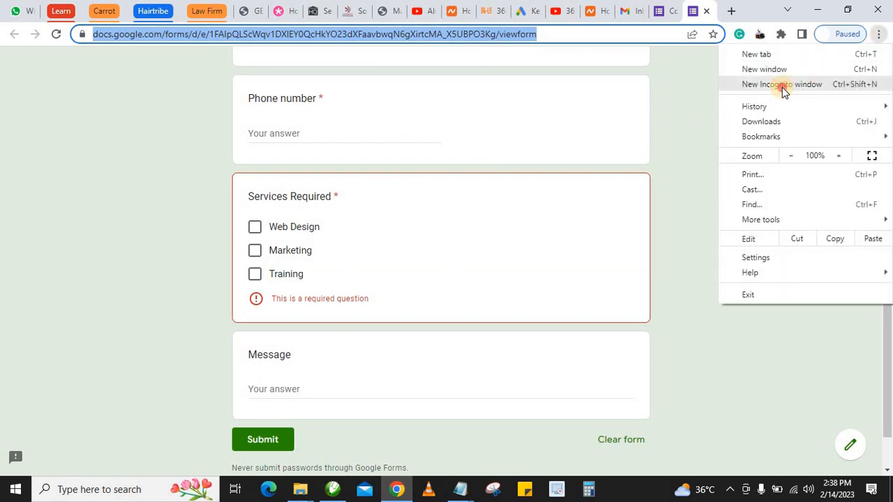
{"action": "left_click", "coordinate": [782, 85]}
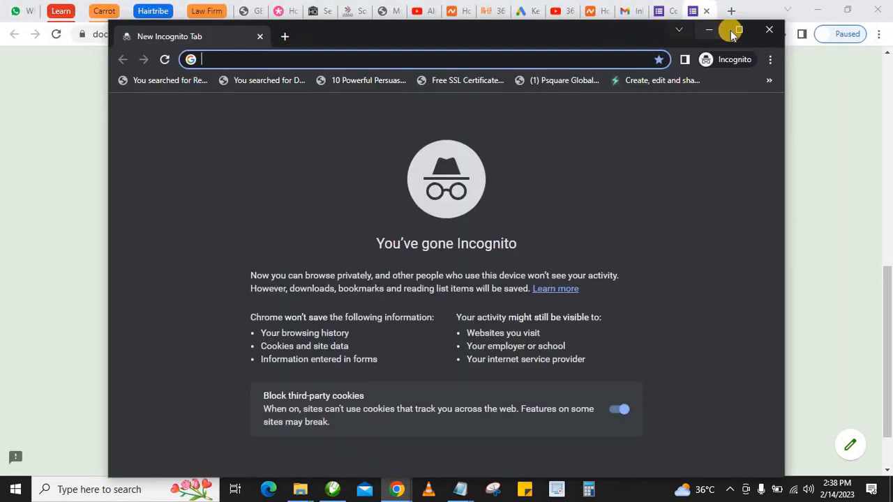
{"action": "left_click", "coordinate": [739, 29]}
{"action": "right_click", "coordinate": [140, 34]}
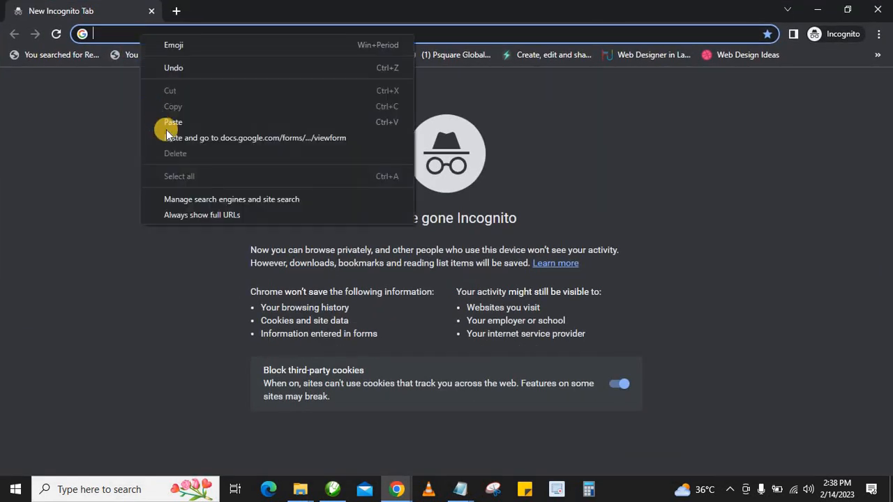
{"action": "left_click", "coordinate": [193, 140]}
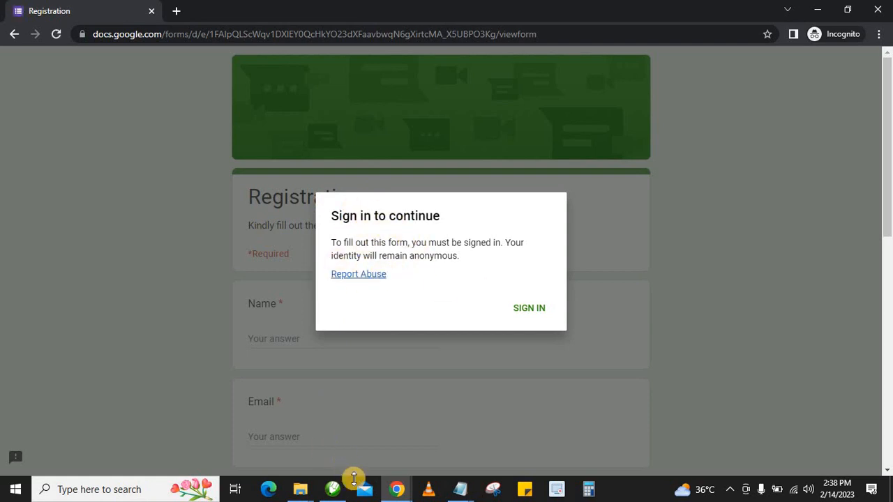
Step: Return to the signed-in form preview and check the account notice under the Registration title
{"action": "mouse_move", "coordinate": [396, 488]}
{"action": "left_click", "coordinate": [335, 449]}
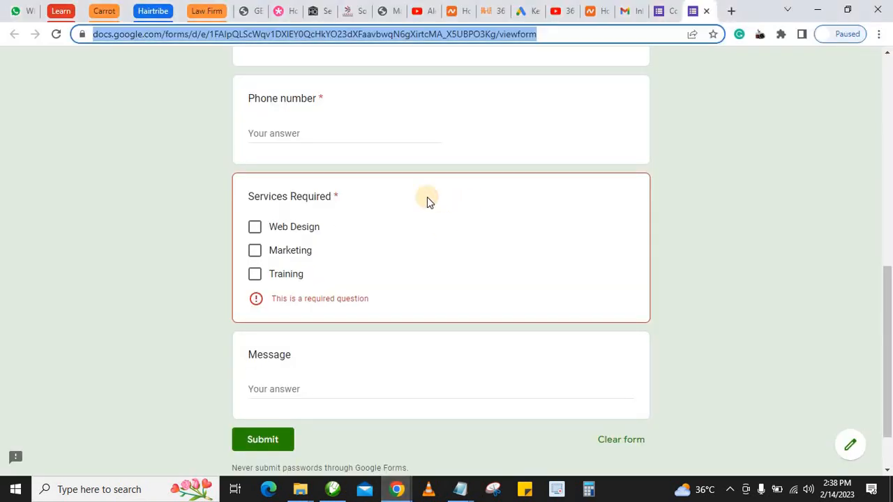
{"action": "scroll", "coordinate": [428, 202], "scroll_direction": "up", "scroll_amount": 8}
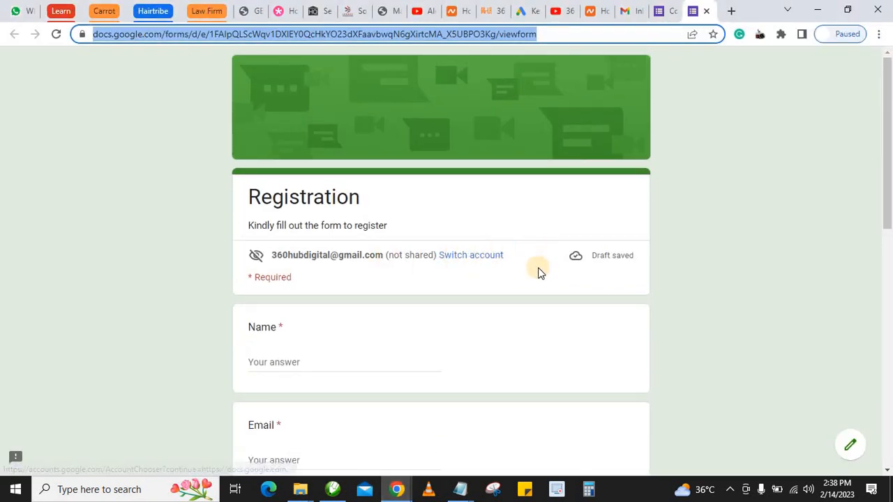
Step: In the form editor's response settings, turn off Limit to 1 response
{"action": "left_click", "coordinate": [667, 7]}
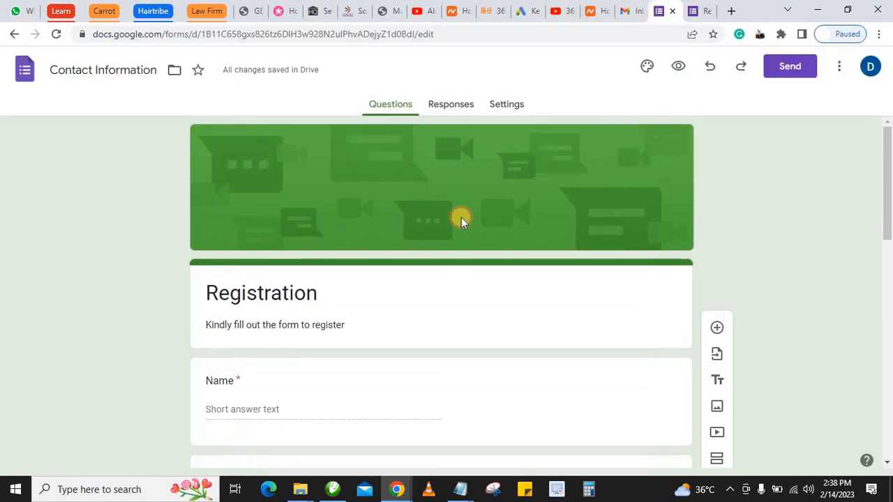
{"action": "left_click", "coordinate": [508, 108]}
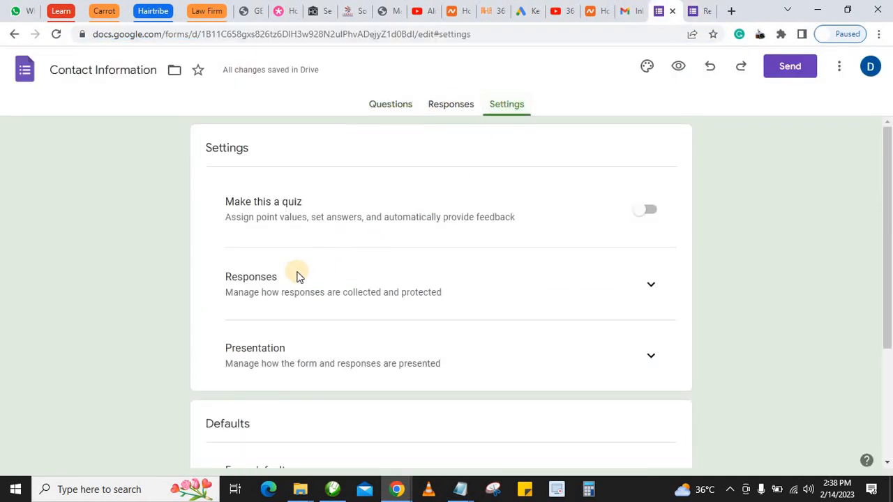
{"action": "scroll", "coordinate": [293, 277], "scroll_direction": "down", "scroll_amount": 1}
{"action": "scroll", "coordinate": [290, 278], "scroll_direction": "down", "scroll_amount": 2}
{"action": "scroll", "coordinate": [419, 277], "scroll_direction": "up", "scroll_amount": 2}
{"action": "left_click", "coordinate": [653, 284]}
{"action": "scroll", "coordinate": [531, 293], "scroll_direction": "down", "scroll_amount": 3}
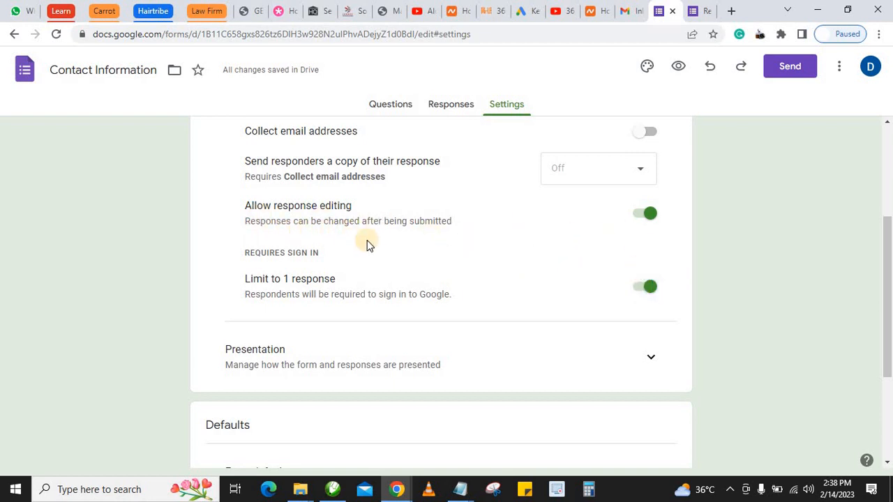
{"action": "left_click", "coordinate": [646, 288]}
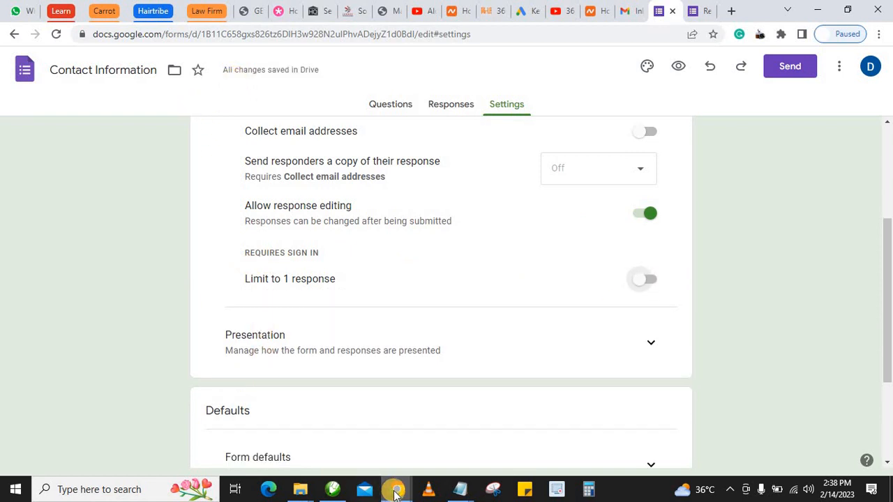
Step: Reload the form in the Incognito window and check that all its questions can be reached without signing in
{"action": "mouse_move", "coordinate": [396, 489]}
{"action": "left_click", "coordinate": [452, 458]}
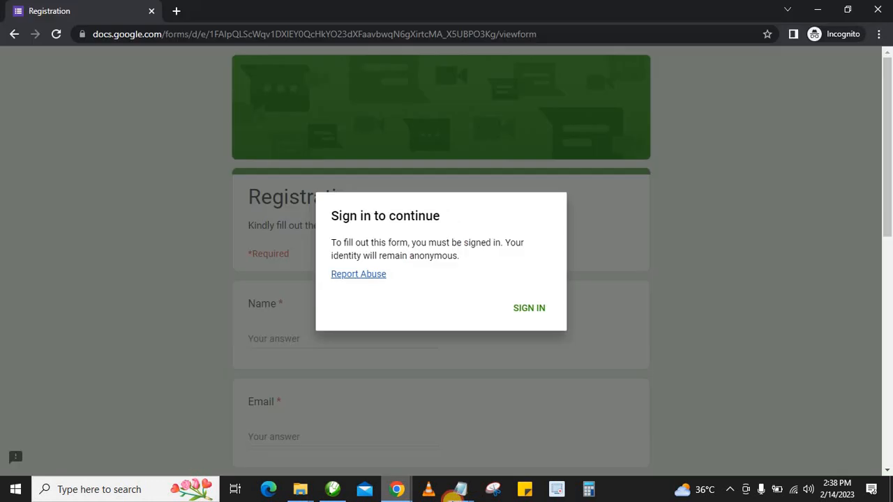
{"action": "left_click", "coordinate": [57, 34]}
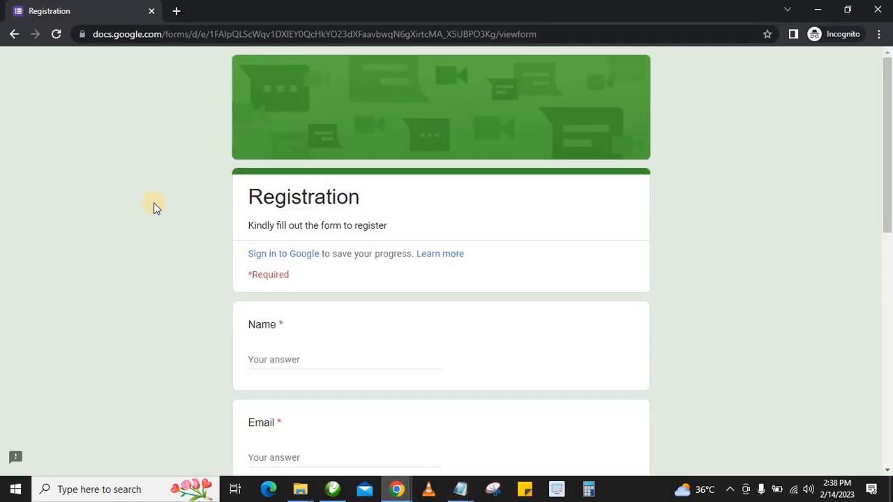
{"action": "scroll", "coordinate": [319, 147], "scroll_direction": "down", "scroll_amount": 8}
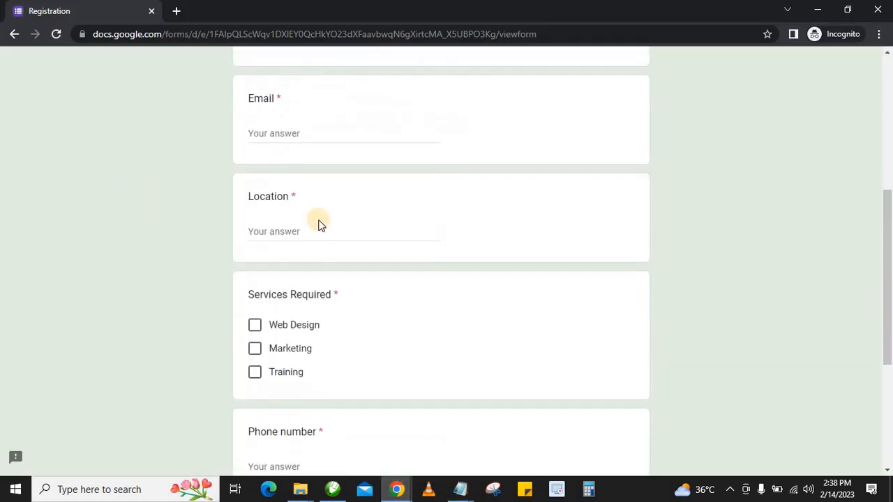
{"action": "scroll", "coordinate": [475, 224], "scroll_direction": "up", "scroll_amount": 8}
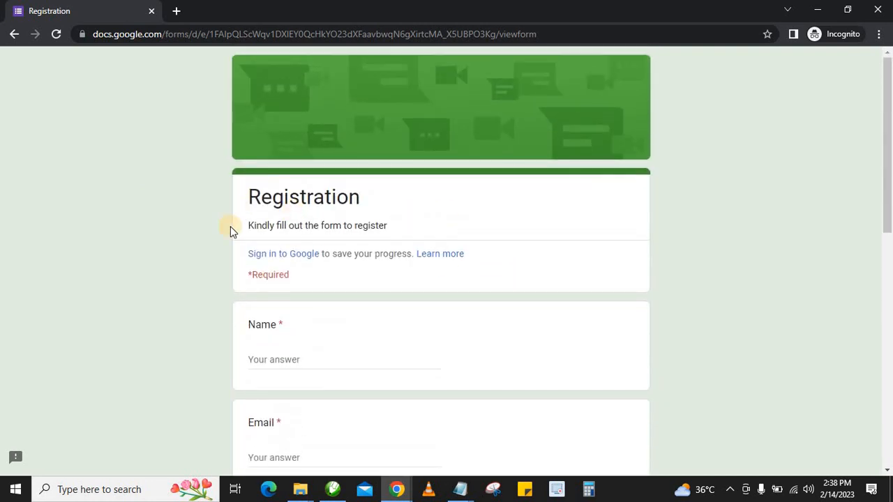
{"action": "scroll", "coordinate": [228, 248], "scroll_direction": "down", "scroll_amount": 8}
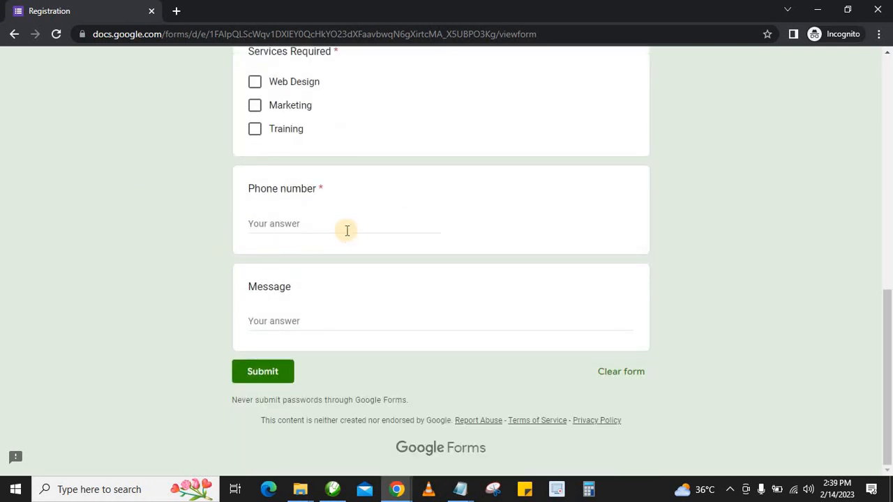
{"action": "scroll", "coordinate": [390, 244], "scroll_direction": "up", "scroll_amount": 2}
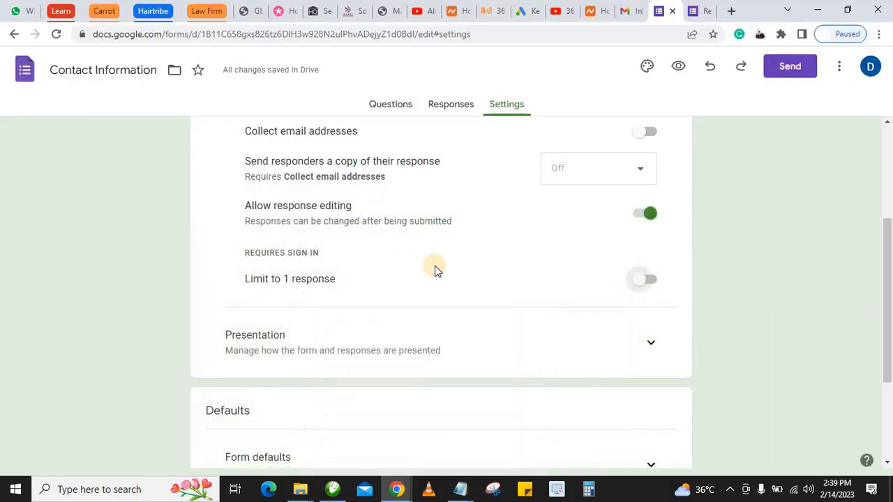
Step: Return to the form's questions in the editor and open the header image chooser from the theme options
{"action": "scroll", "coordinate": [440, 264], "scroll_direction": "up", "scroll_amount": 3}
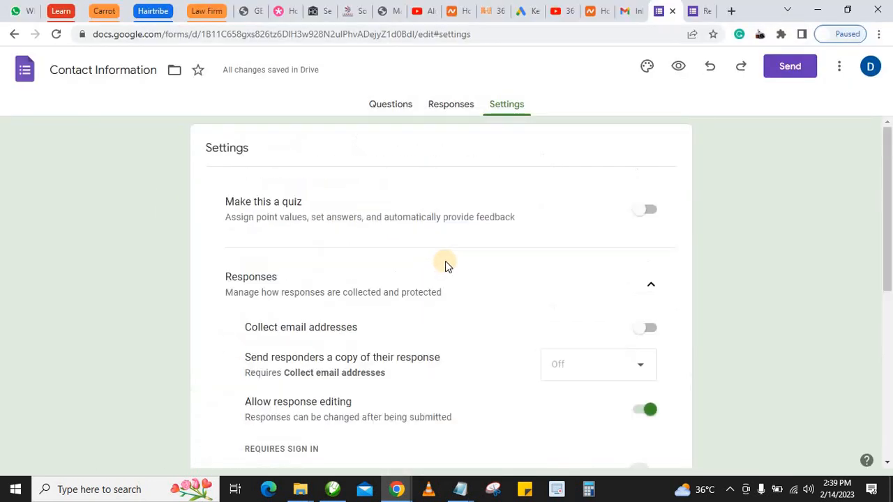
{"action": "left_click", "coordinate": [385, 108]}
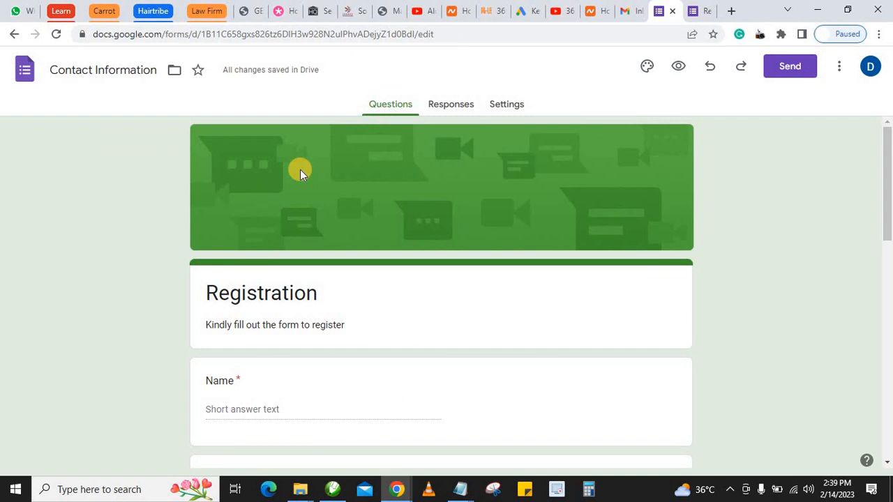
{"action": "left_click", "coordinate": [647, 66]}
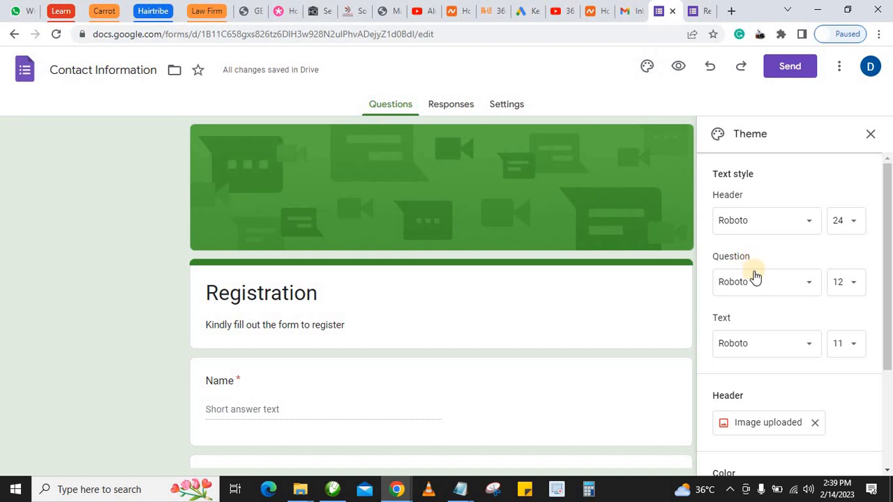
{"action": "scroll", "coordinate": [760, 279], "scroll_direction": "down", "scroll_amount": 2}
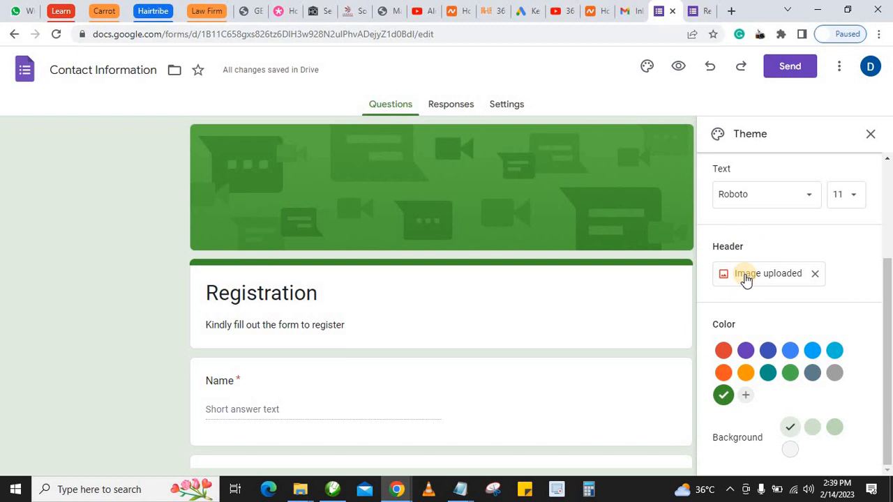
{"action": "left_click", "coordinate": [739, 276]}
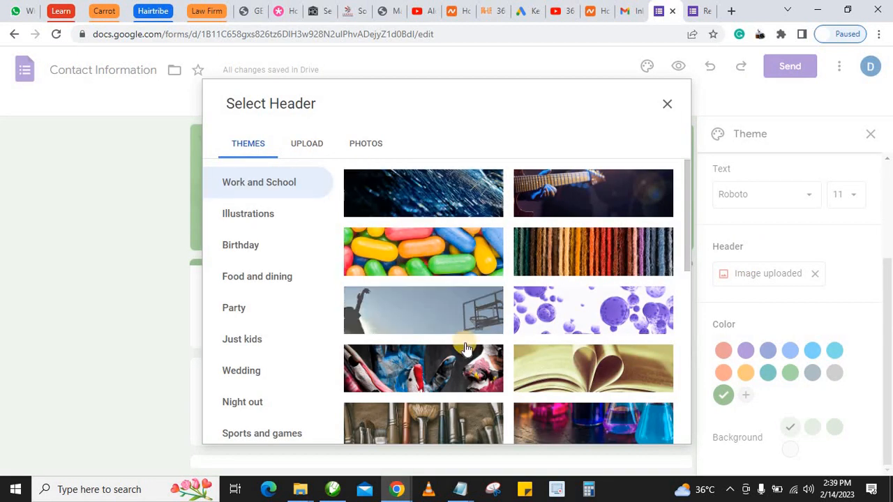
Step: Browse the Work and School header images and check the option for uploading a custom image
{"action": "scroll", "coordinate": [466, 344], "scroll_direction": "down", "scroll_amount": 3}
{"action": "scroll", "coordinate": [468, 344], "scroll_direction": "down", "scroll_amount": 4}
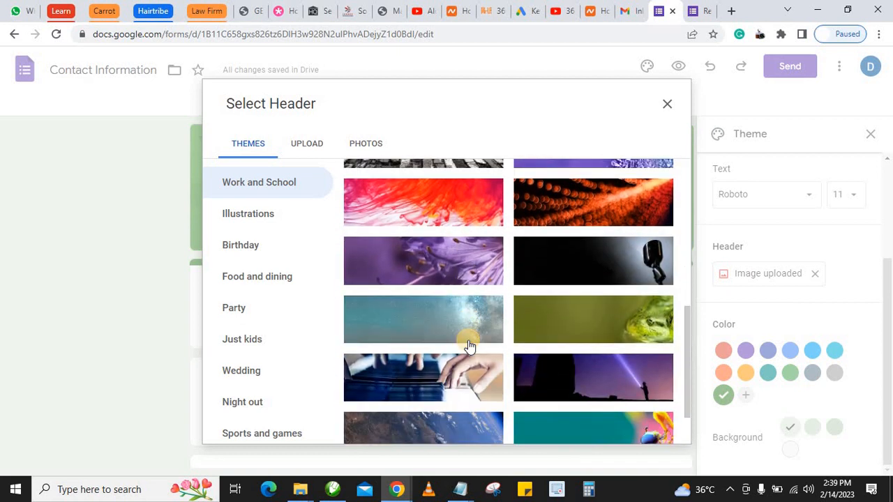
{"action": "scroll", "coordinate": [468, 344], "scroll_direction": "up", "scroll_amount": 8}
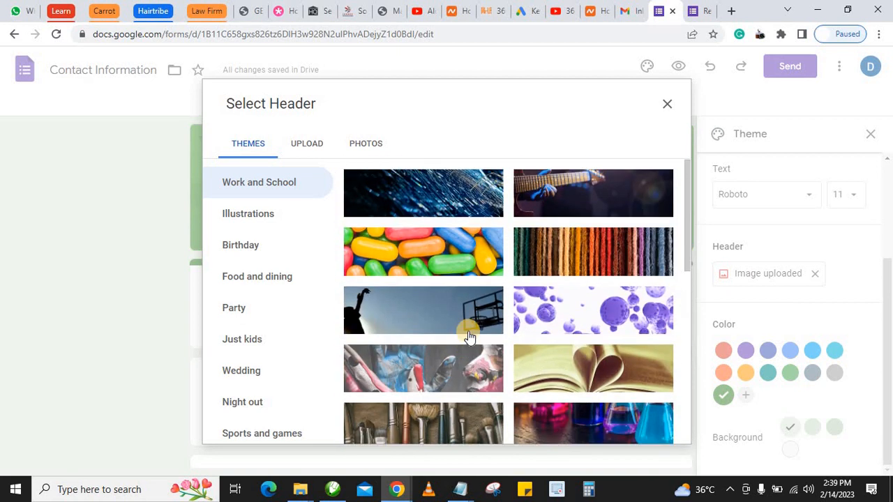
{"action": "left_click", "coordinate": [307, 144]}
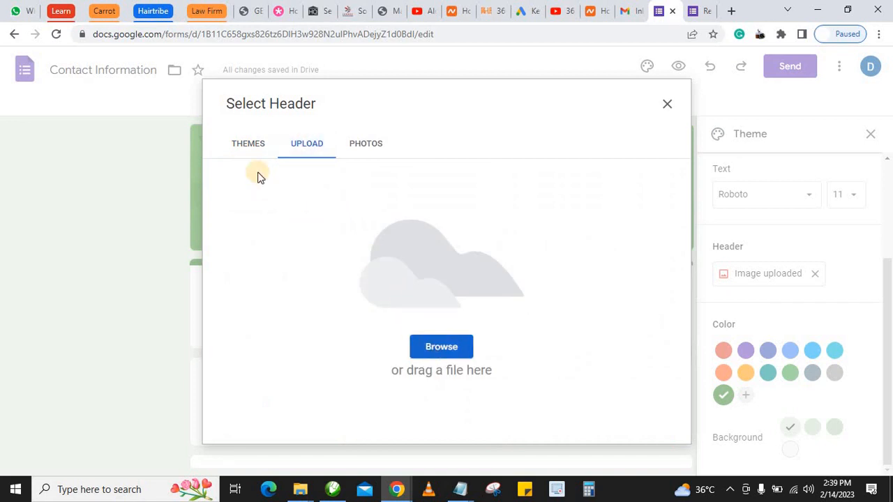
{"action": "left_click", "coordinate": [244, 143]}
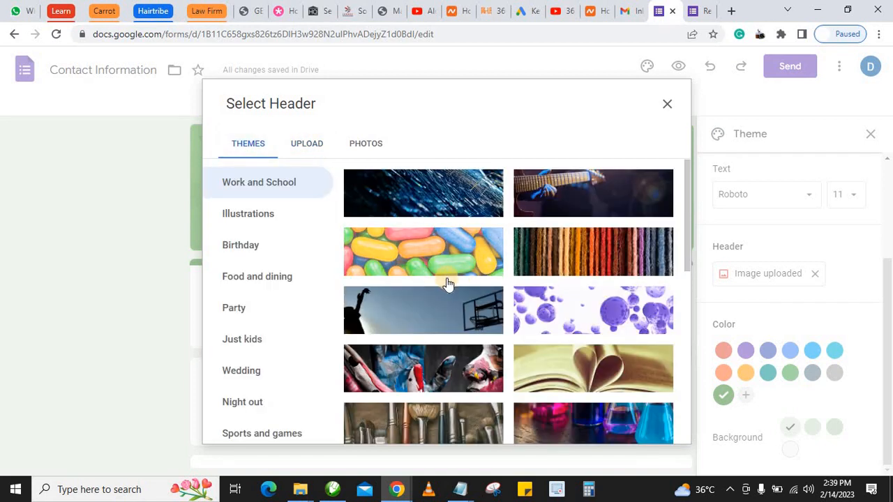
Step: Insert the purple water-droplets image from Work and School as the form header and reload the editor
{"action": "scroll", "coordinate": [448, 283], "scroll_direction": "down", "scroll_amount": 4}
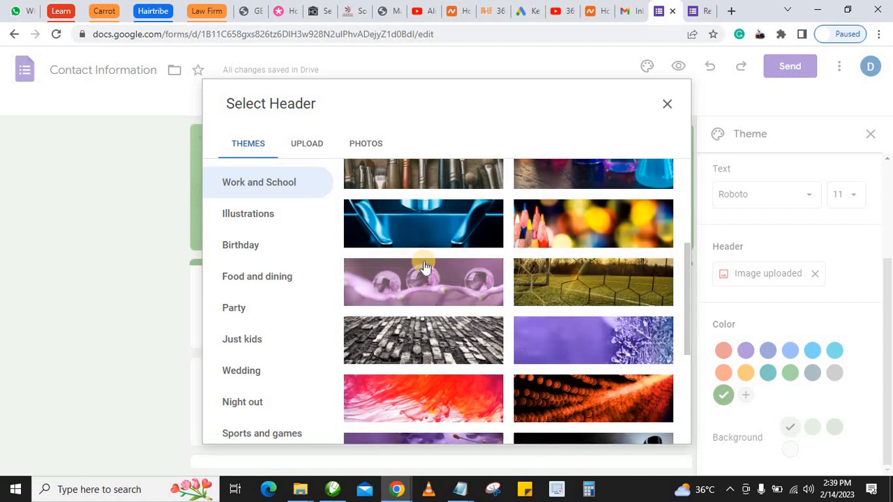
{"action": "left_click", "coordinate": [412, 269]}
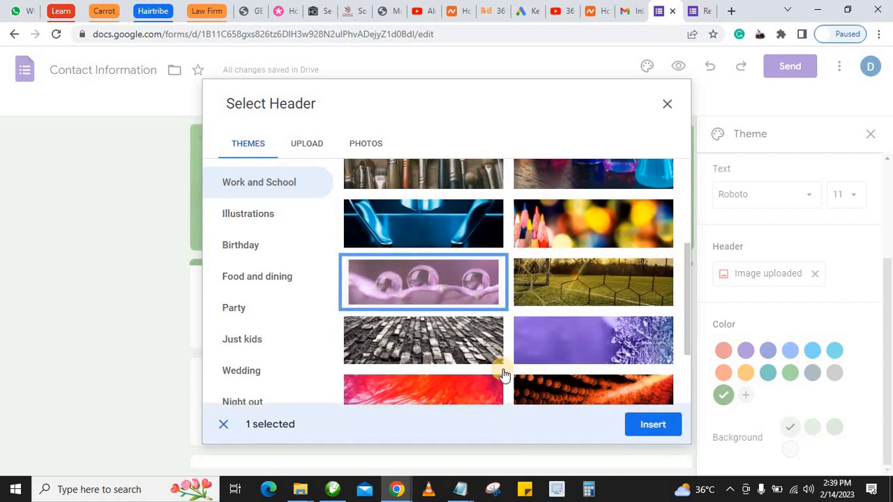
{"action": "left_click", "coordinate": [650, 425]}
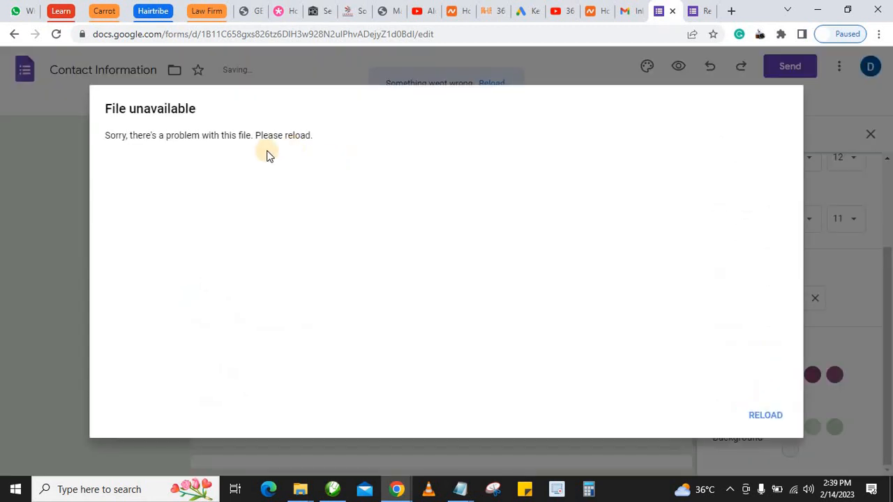
{"action": "left_click", "coordinate": [774, 417]}
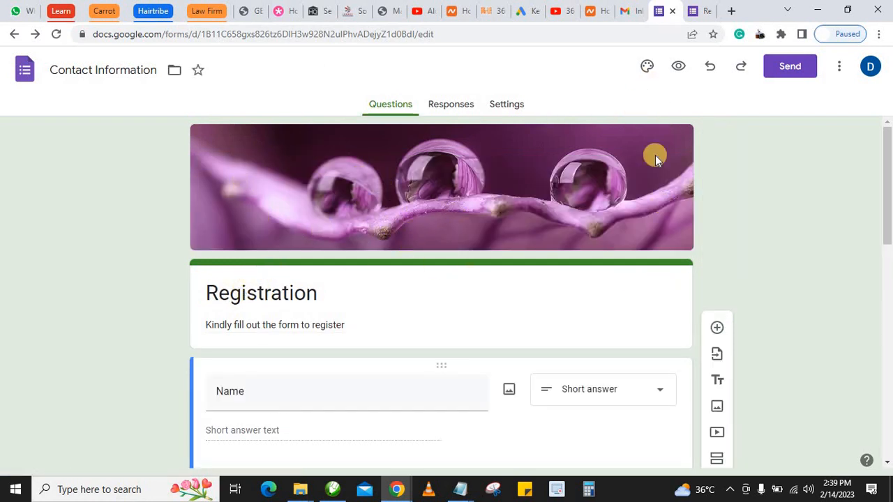
Step: Review the theme's header, color and background options and the available fonts and sizes for body text, then close the theme options
{"action": "left_click", "coordinate": [647, 70]}
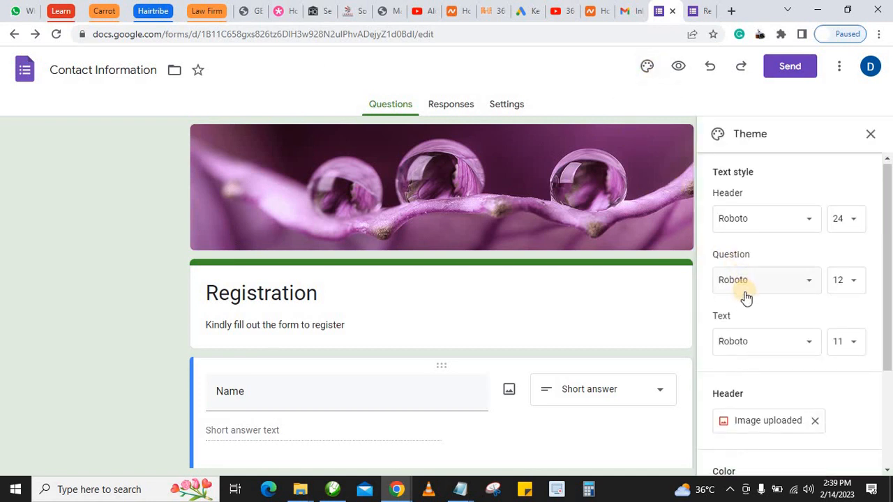
{"action": "scroll", "coordinate": [759, 344], "scroll_direction": "down", "scroll_amount": 2}
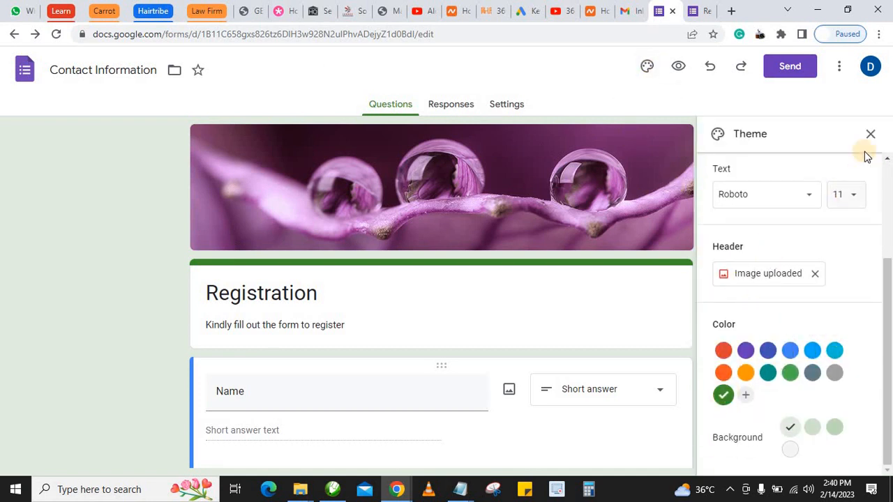
{"action": "left_click", "coordinate": [807, 195]}
{"action": "scroll", "coordinate": [767, 295], "scroll_direction": "up", "scroll_amount": 1}
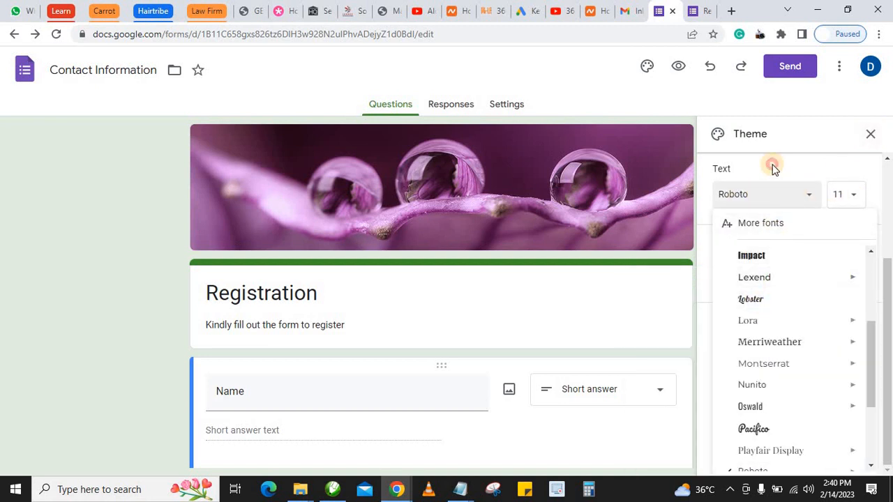
{"action": "left_click", "coordinate": [772, 169]}
{"action": "left_click", "coordinate": [855, 194]}
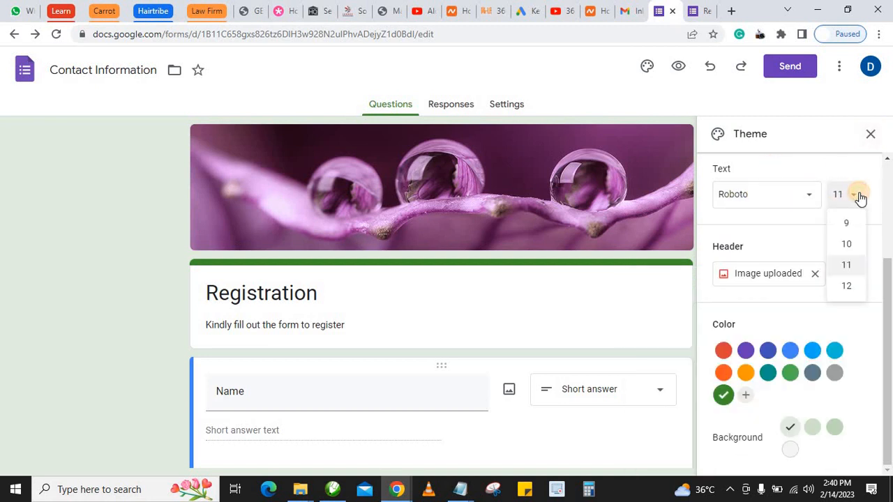
{"action": "left_click", "coordinate": [839, 160]}
{"action": "left_click", "coordinate": [870, 134]}
Step: Look through the form's questions from Name to Services Required and check the responses view
{"action": "scroll", "coordinate": [281, 275], "scroll_direction": "down", "scroll_amount": 1}
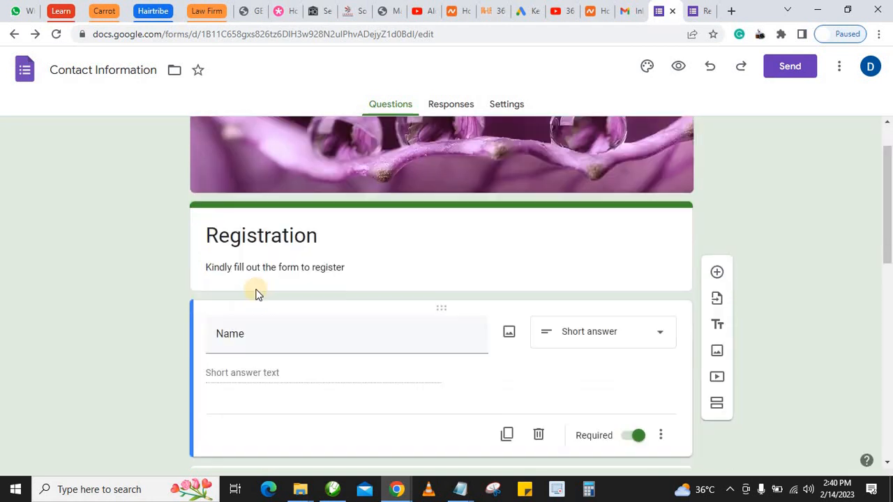
{"action": "scroll", "coordinate": [176, 310], "scroll_direction": "down", "scroll_amount": 10}
{"action": "scroll", "coordinate": [411, 296], "scroll_direction": "up", "scroll_amount": 5}
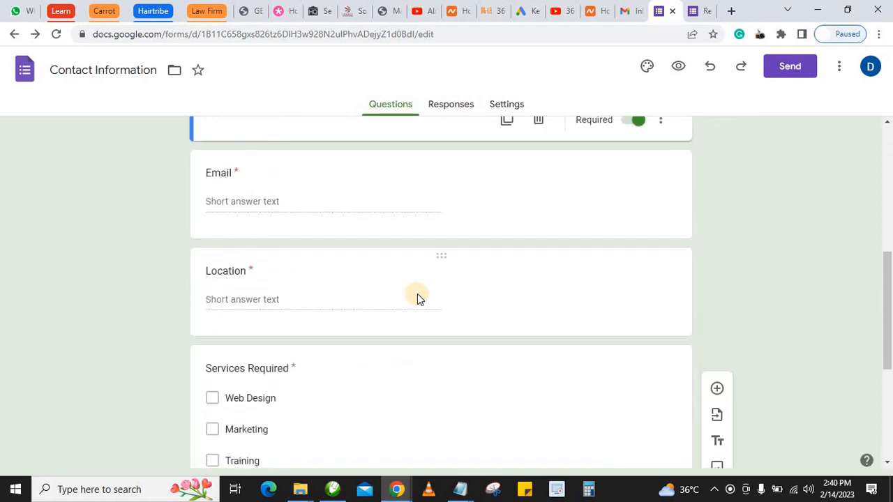
{"action": "scroll", "coordinate": [417, 293], "scroll_direction": "up", "scroll_amount": 5}
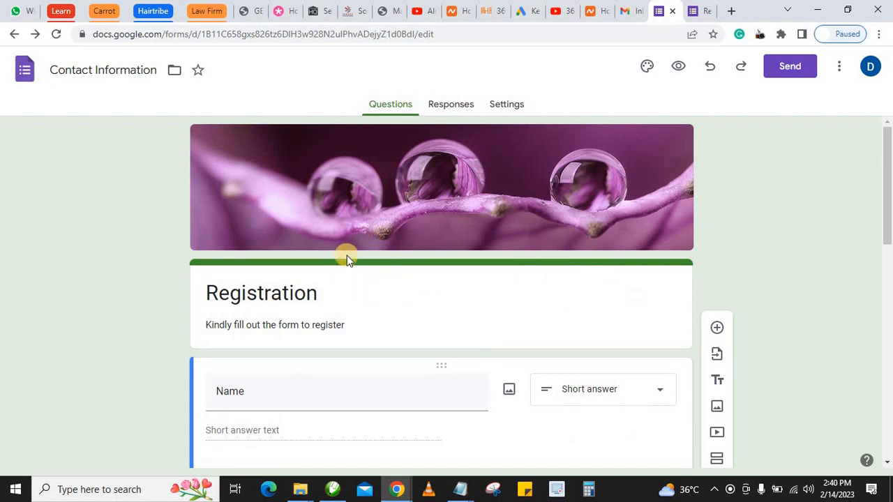
{"action": "left_click", "coordinate": [449, 111]}
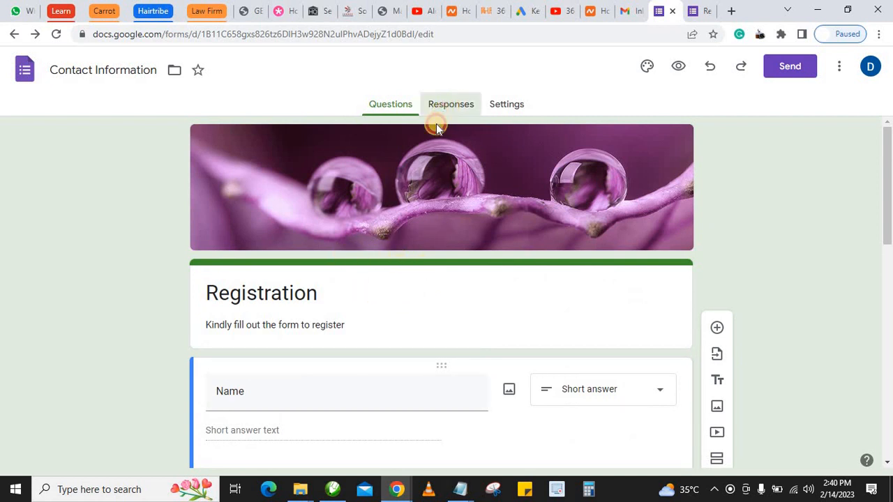
{"action": "left_click", "coordinate": [391, 104]}
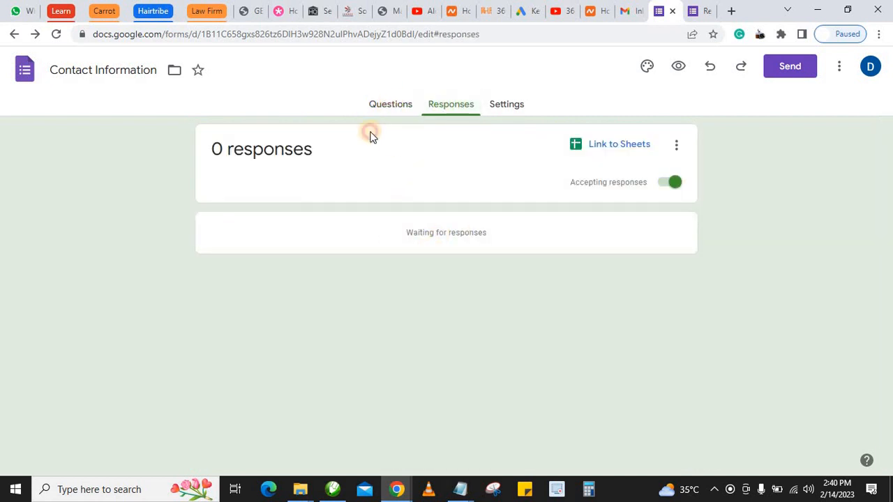
Step: Open the form's settings and examine the options under Form defaults and Question defaults
{"action": "left_click", "coordinate": [504, 106]}
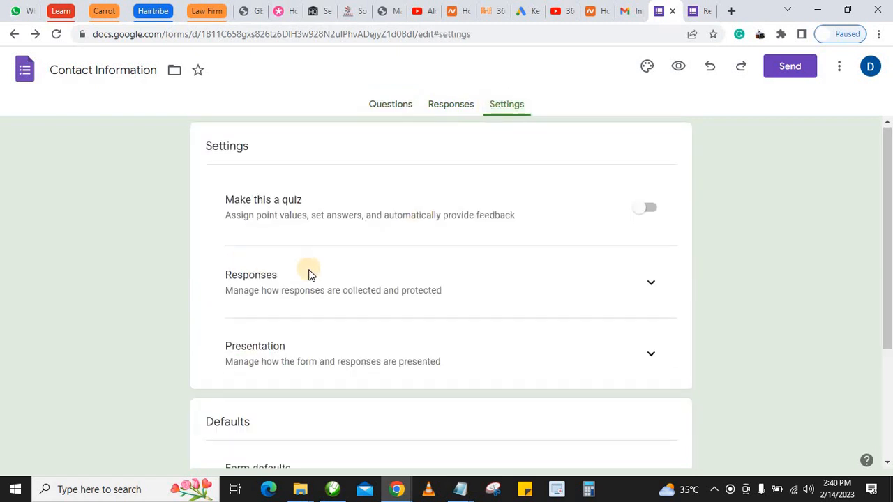
{"action": "scroll", "coordinate": [309, 273], "scroll_direction": "down", "scroll_amount": 3}
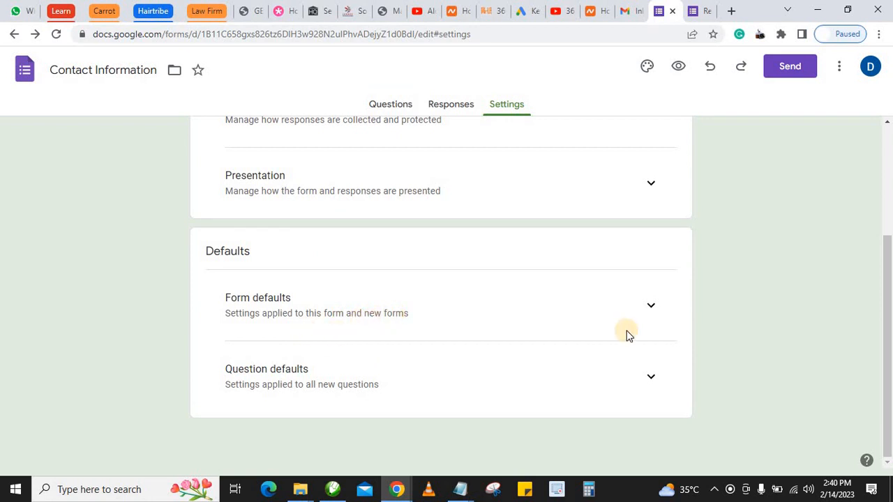
{"action": "left_click", "coordinate": [639, 316]}
{"action": "scroll", "coordinate": [481, 359], "scroll_direction": "down", "scroll_amount": 1}
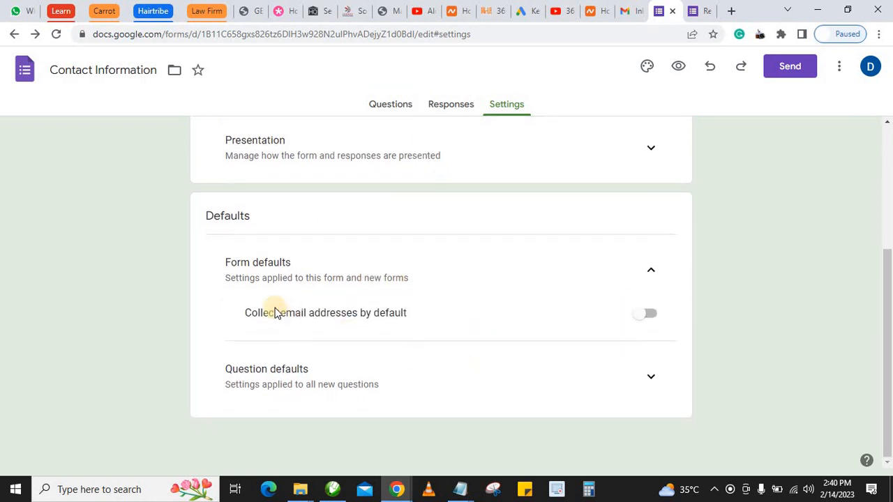
{"action": "left_click", "coordinate": [655, 378]}
{"action": "scroll", "coordinate": [454, 366], "scroll_direction": "down", "scroll_amount": 1}
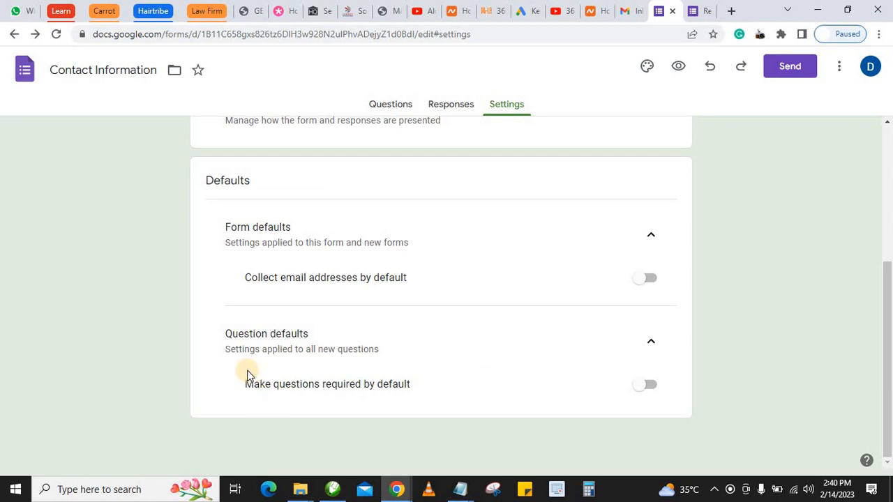
Step: Examine the form's response settings for email collection, response copies, response editing and limiting to one response
{"action": "scroll", "coordinate": [349, 356], "scroll_direction": "up", "scroll_amount": 4}
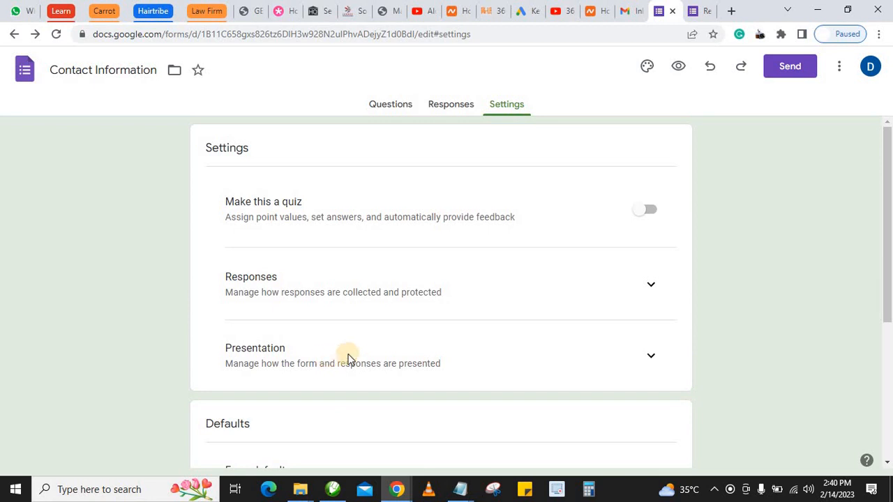
{"action": "scroll", "coordinate": [559, 258], "scroll_direction": "down", "scroll_amount": 3}
{"action": "scroll", "coordinate": [534, 263], "scroll_direction": "up", "scroll_amount": 3}
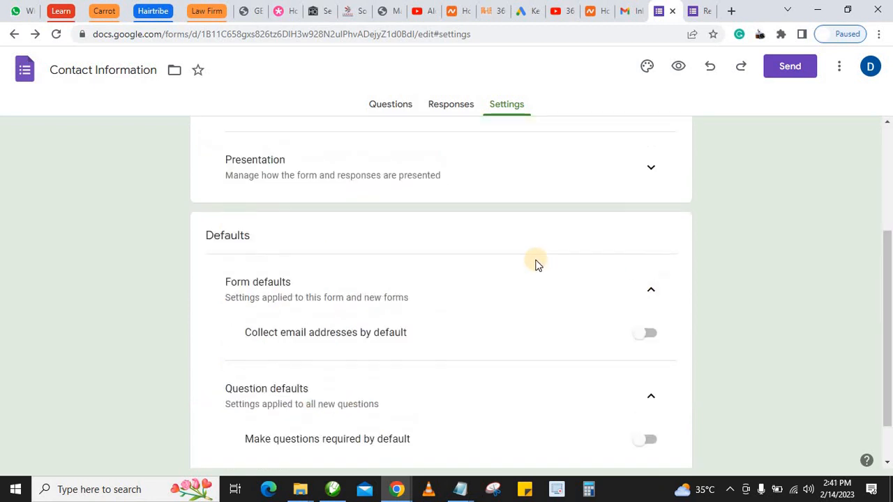
{"action": "scroll", "coordinate": [289, 290], "scroll_direction": "down", "scroll_amount": 2}
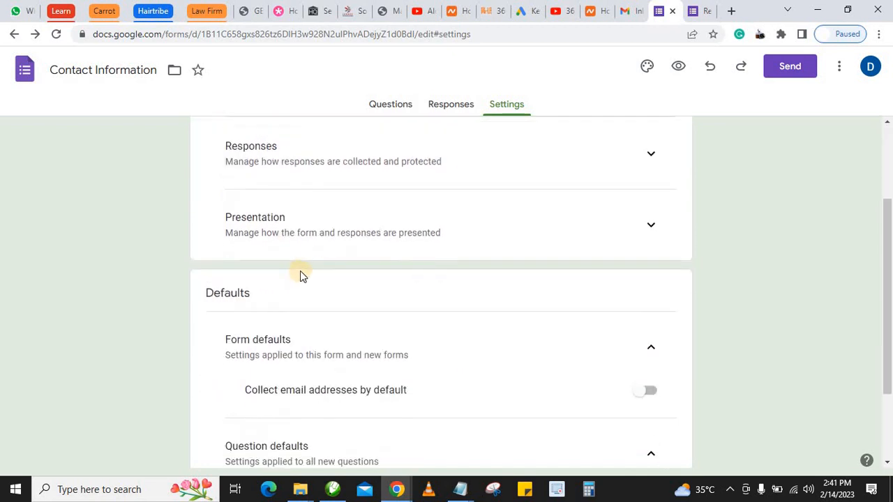
{"action": "scroll", "coordinate": [299, 274], "scroll_direction": "up", "scroll_amount": 1}
{"action": "left_click", "coordinate": [650, 218]}
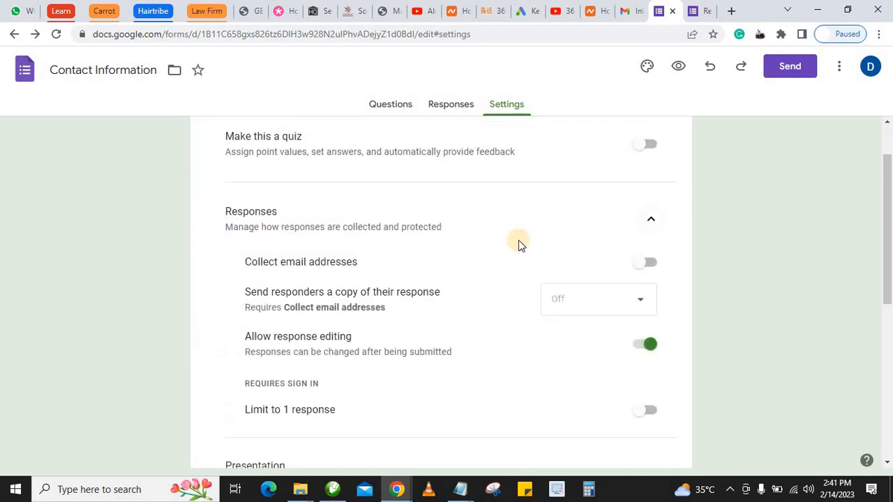
{"action": "scroll", "coordinate": [516, 244], "scroll_direction": "down", "scroll_amount": 1}
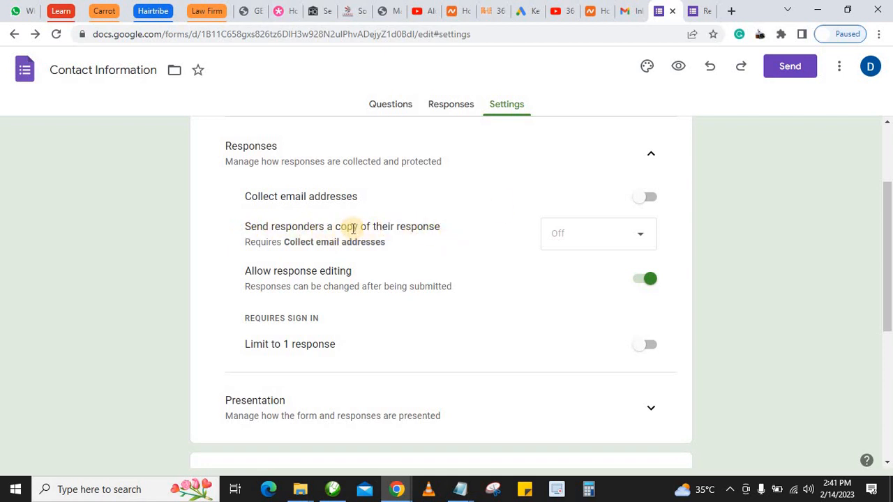
{"action": "scroll", "coordinate": [396, 346], "scroll_direction": "down", "scroll_amount": 5}
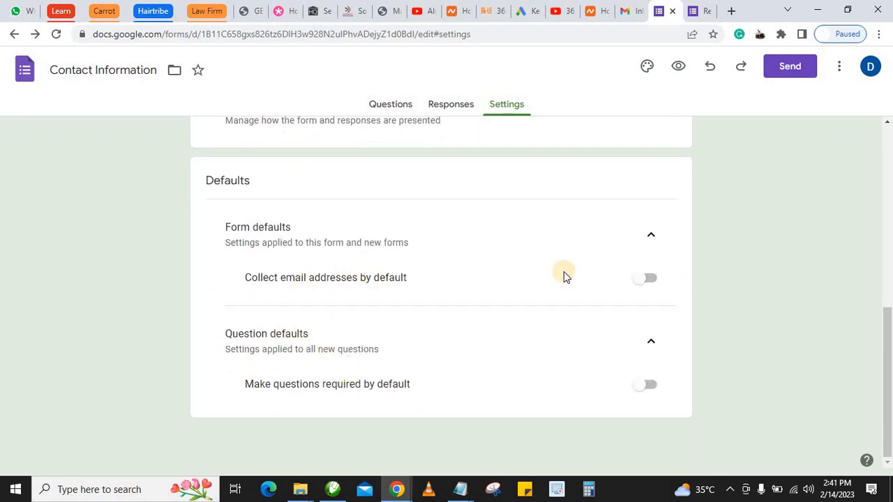
{"action": "scroll", "coordinate": [439, 248], "scroll_direction": "up", "scroll_amount": 6}
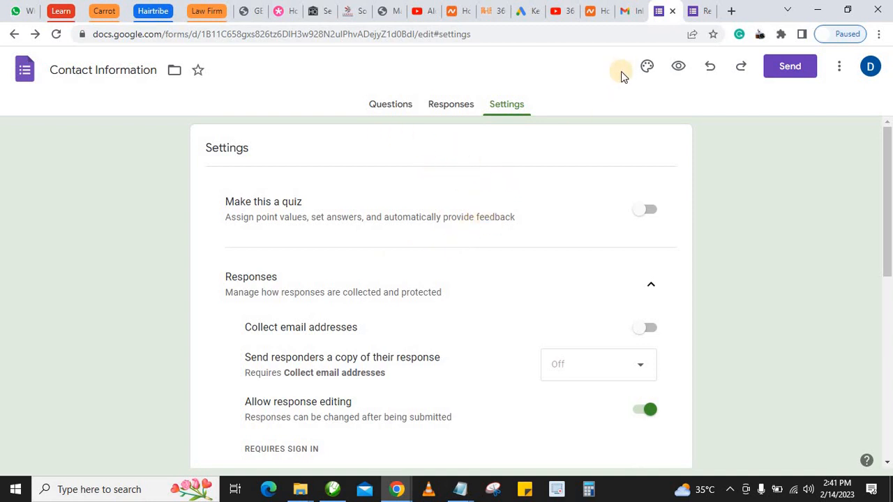
Step: Return to the questions to look them over, recheck the settings and responses views, and end back on the questions
{"action": "left_click", "coordinate": [391, 106]}
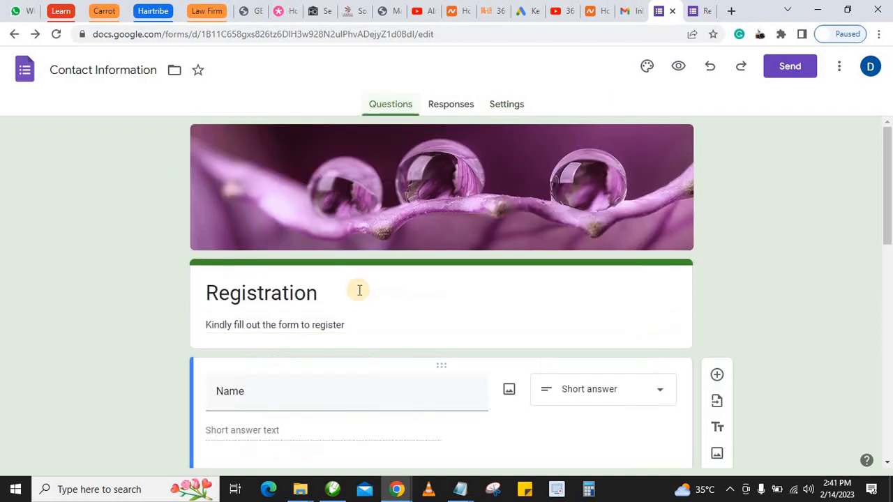
{"action": "scroll", "coordinate": [359, 290], "scroll_direction": "down", "scroll_amount": 9}
{"action": "scroll", "coordinate": [374, 307], "scroll_direction": "up", "scroll_amount": 5}
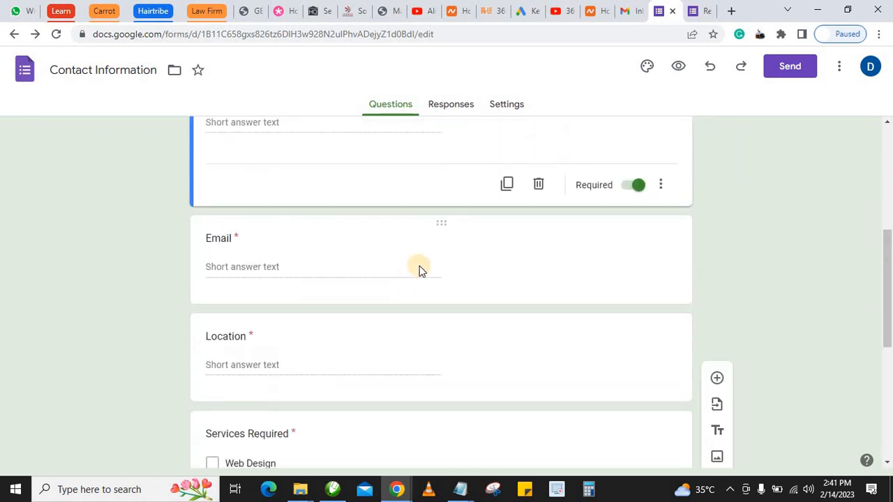
{"action": "scroll", "coordinate": [432, 261], "scroll_direction": "up", "scroll_amount": 5}
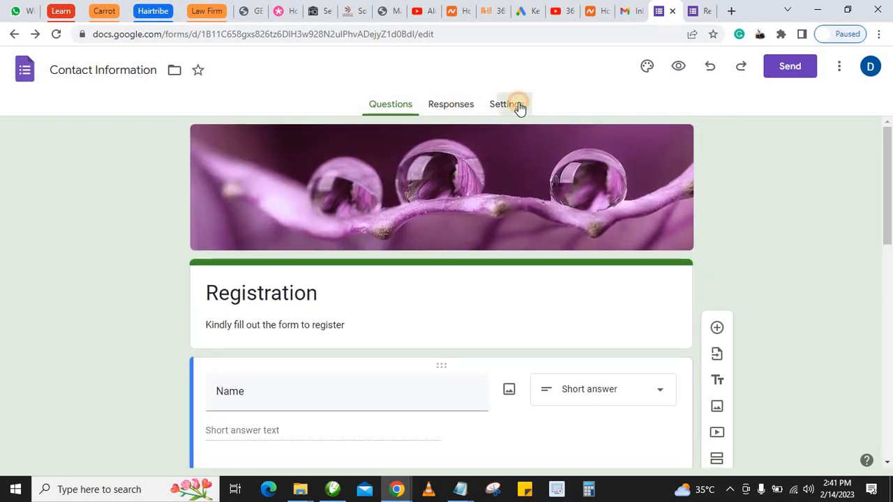
{"action": "left_click", "coordinate": [518, 105]}
{"action": "left_click", "coordinate": [446, 111]}
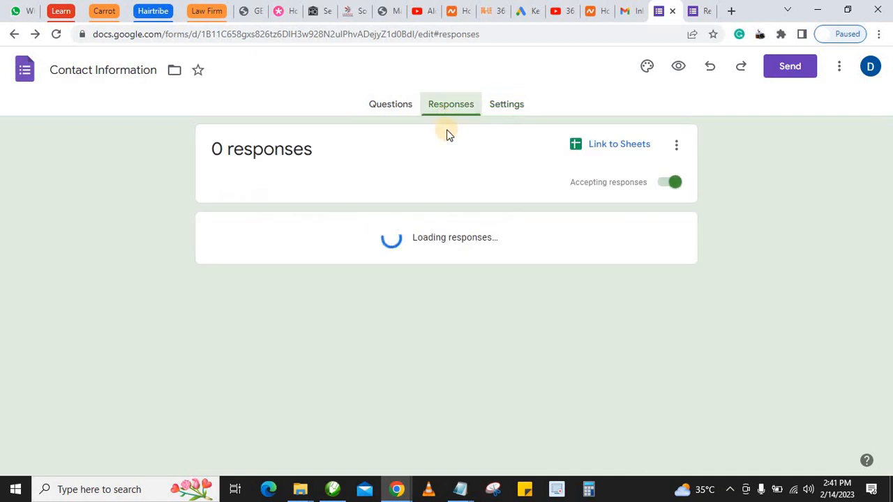
{"action": "left_click", "coordinate": [392, 108]}
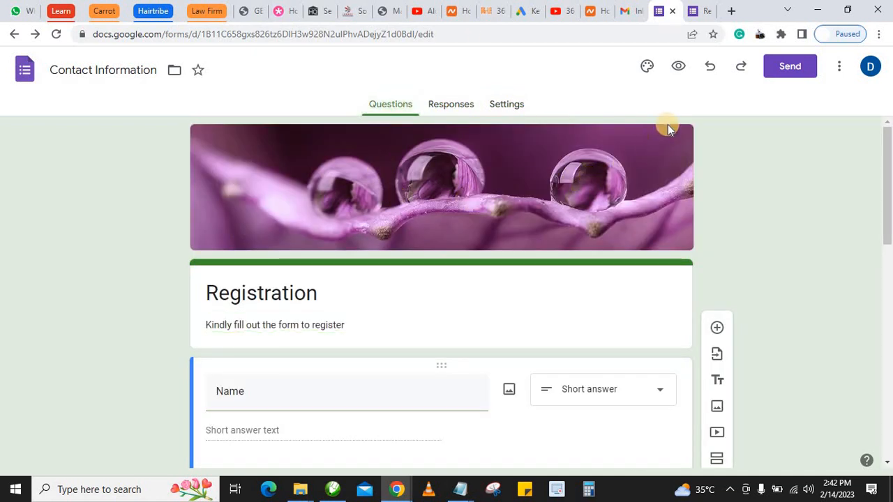
Step: Switch to the open respondent view of the Registration form and look through its questions
{"action": "left_click", "coordinate": [696, 6]}
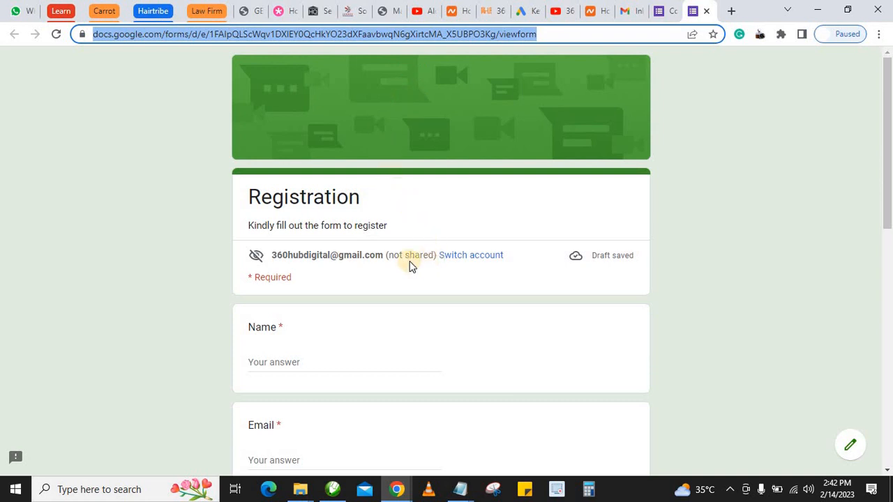
{"action": "scroll", "coordinate": [370, 277], "scroll_direction": "down", "scroll_amount": 3}
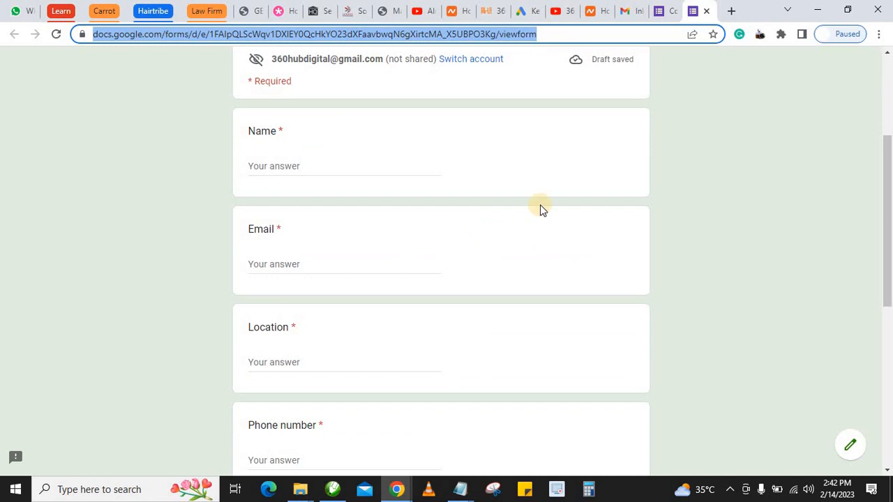
{"action": "scroll", "coordinate": [446, 236], "scroll_direction": "down", "scroll_amount": 6}
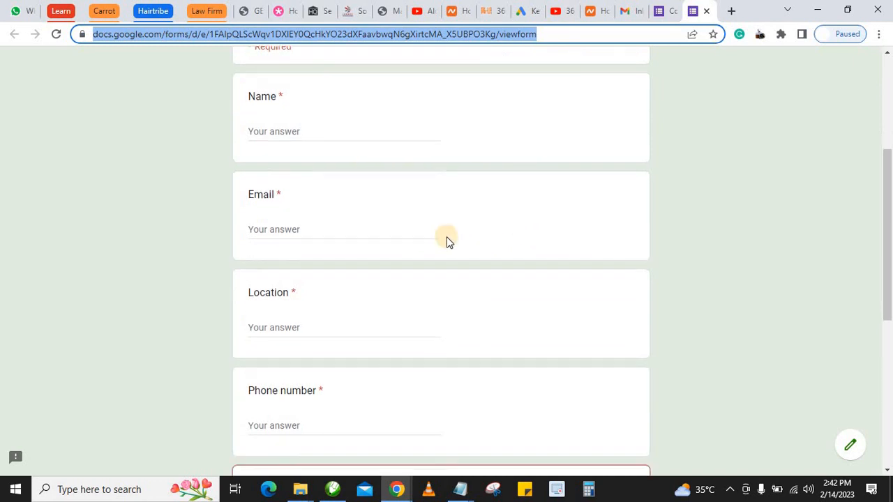
{"action": "scroll", "coordinate": [174, 284], "scroll_direction": "up", "scroll_amount": 4}
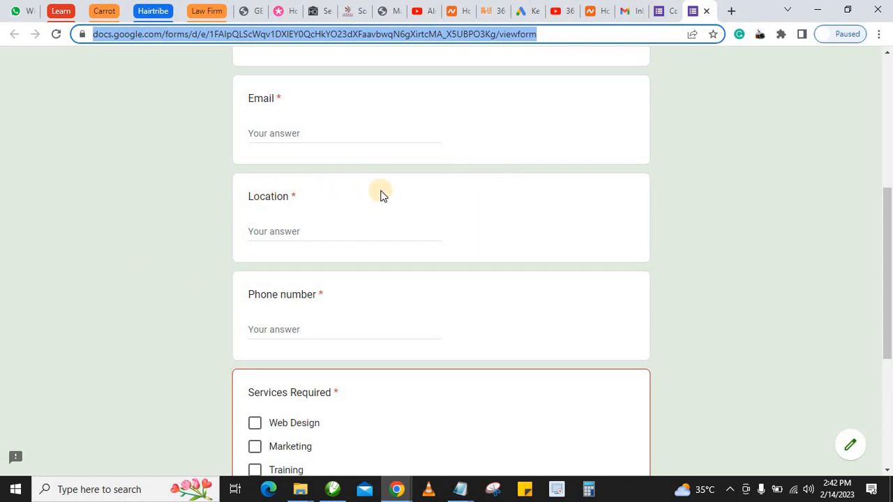
{"action": "scroll", "coordinate": [415, 213], "scroll_direction": "up", "scroll_amount": 3}
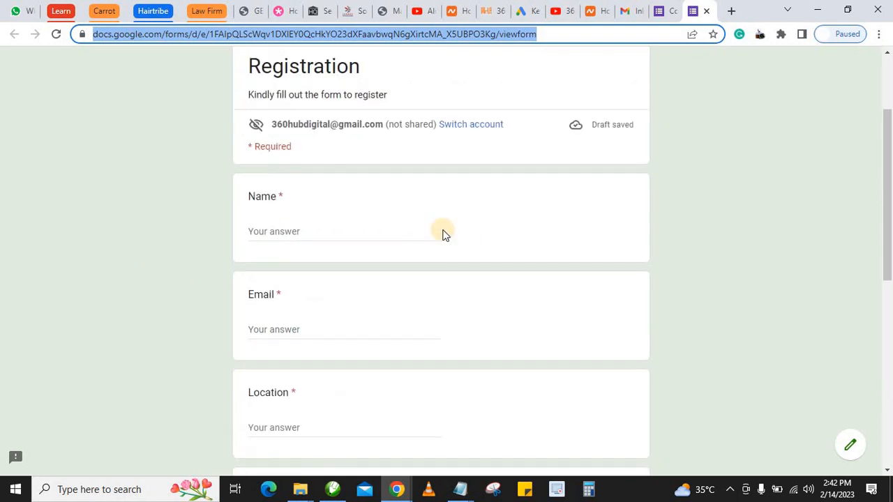